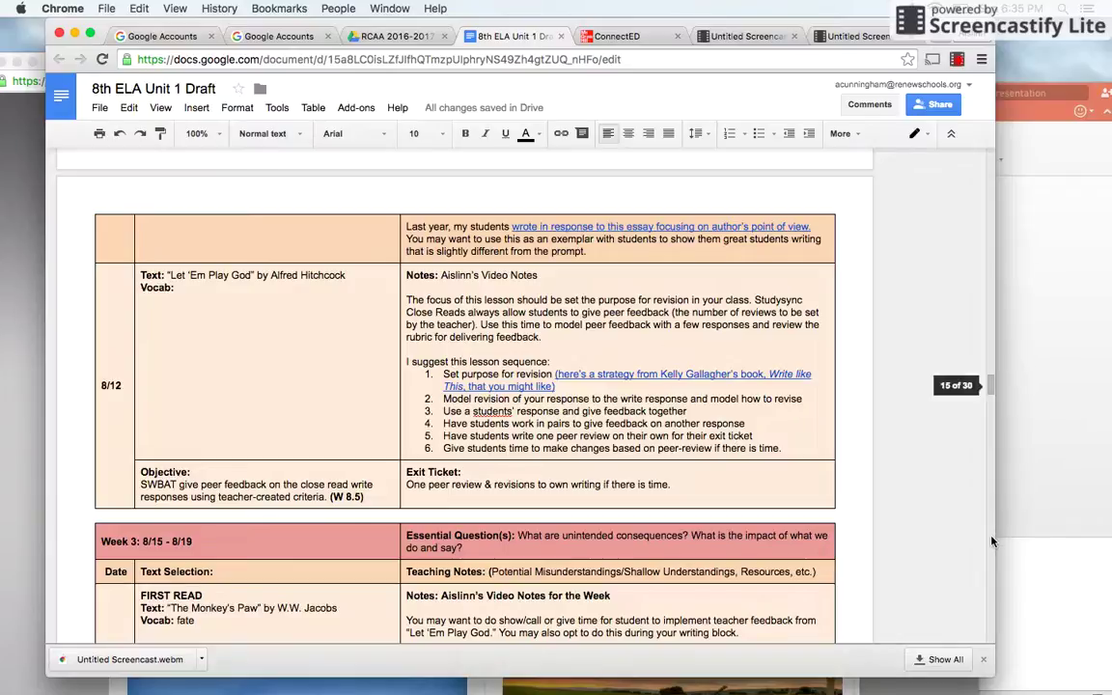
- Switch to StudySync and open the Instructional Path of the Grade 8 Core ELA Unit 1: Suspense!
click(1085, 271)
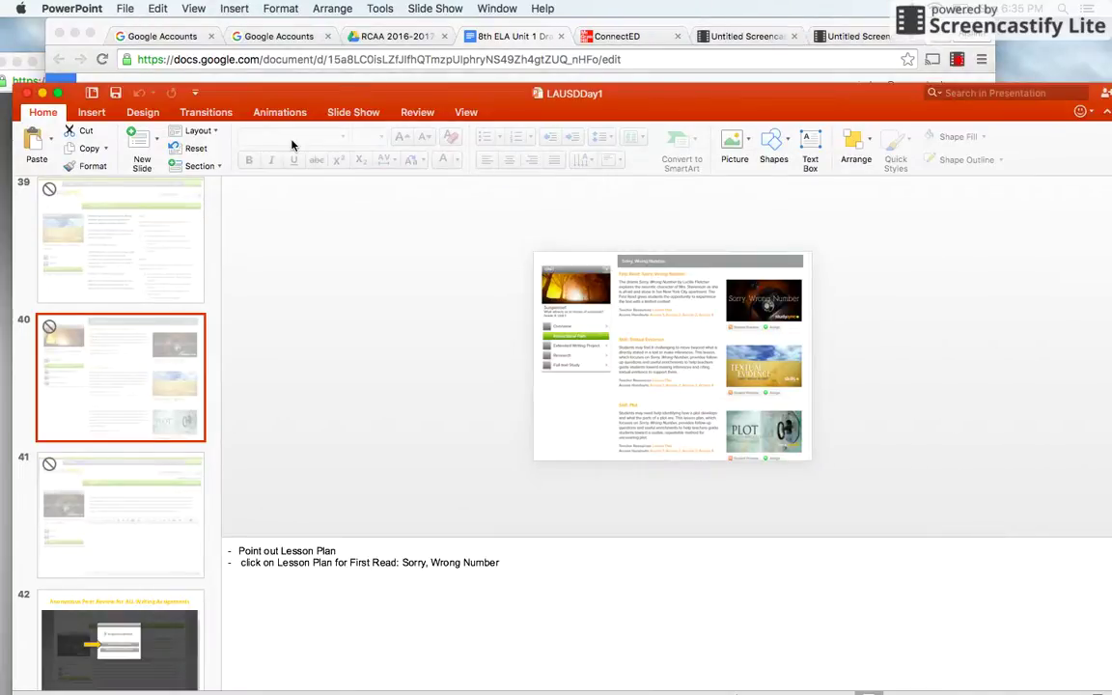
click(3, 116)
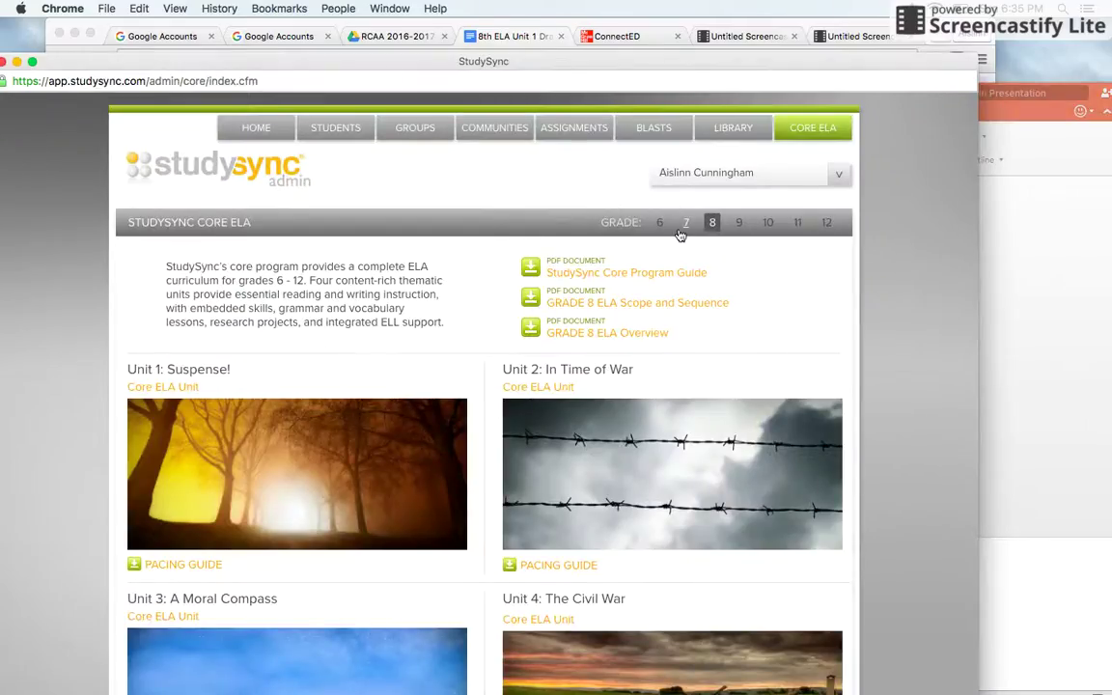
click(163, 387)
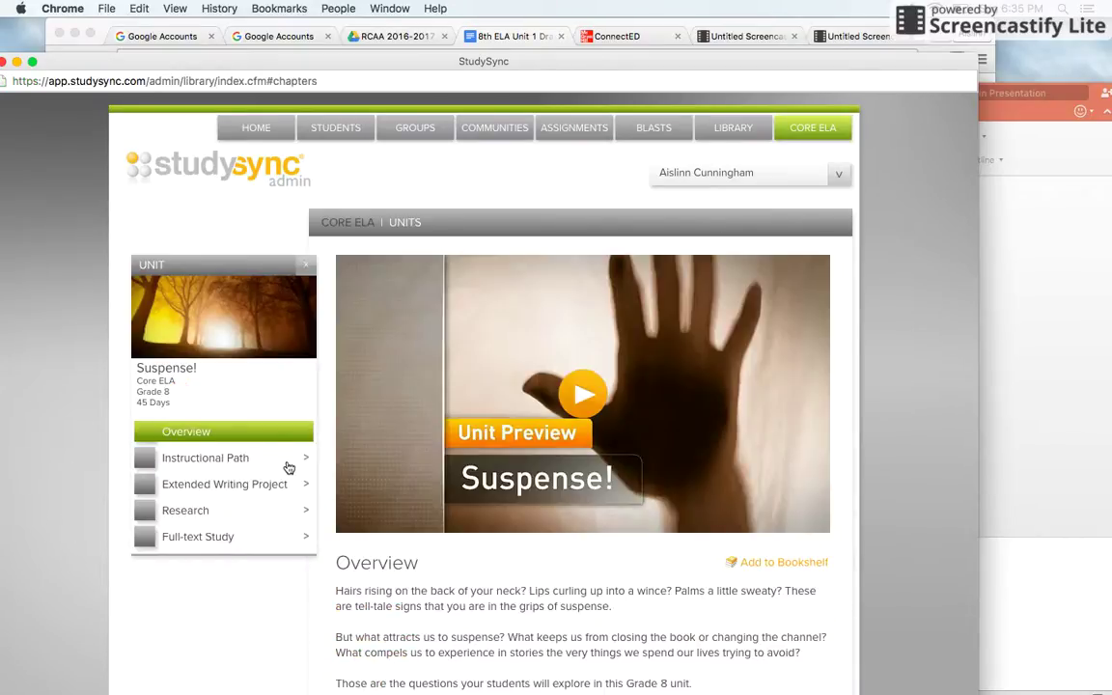
click(288, 461)
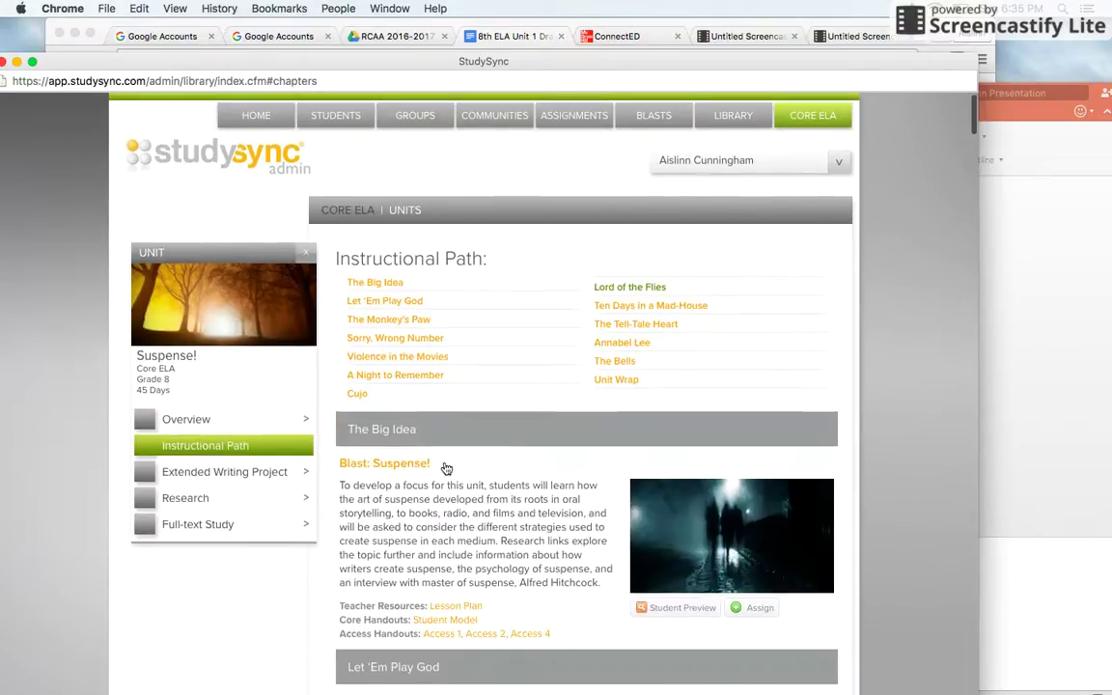
- Start a new assignment from the Close Read lesson of Let 'Em Play God
click(397, 300)
scroll(499, 496, down, 5)
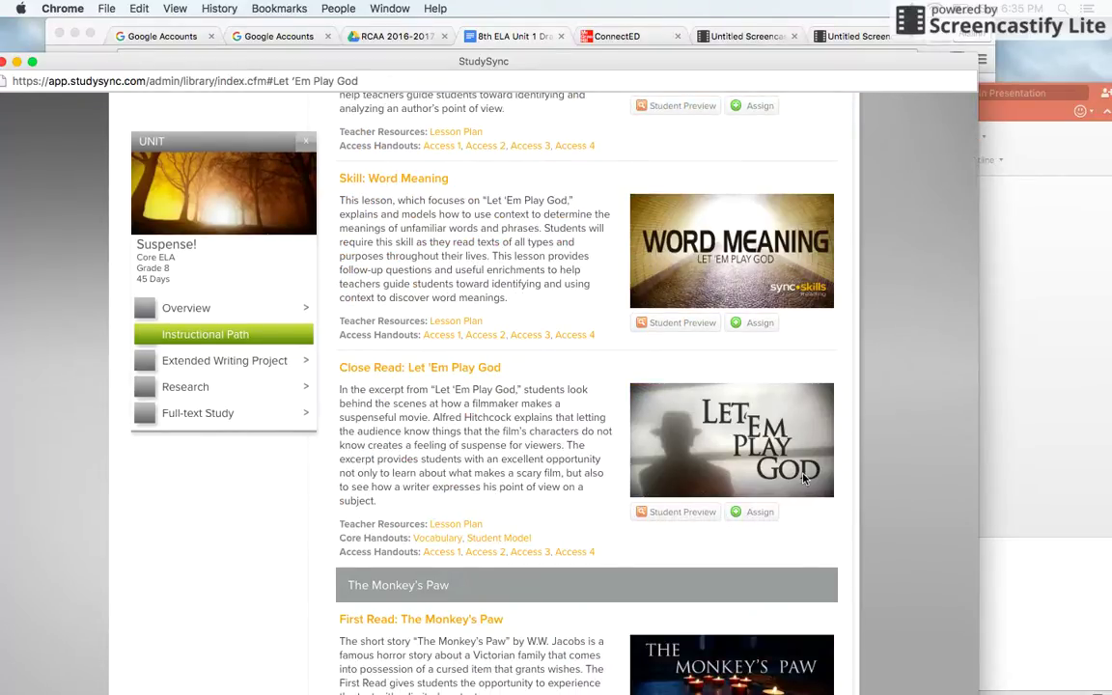
click(761, 512)
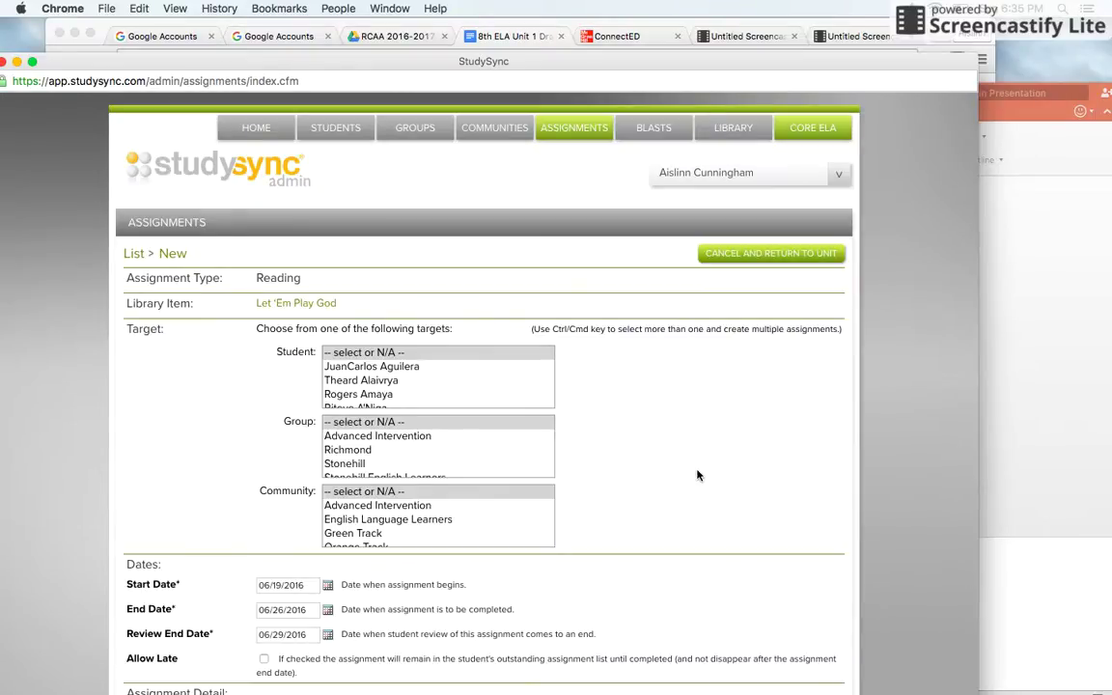
- Target the assignment at the Stonehill group
scroll(699, 475, down, 5)
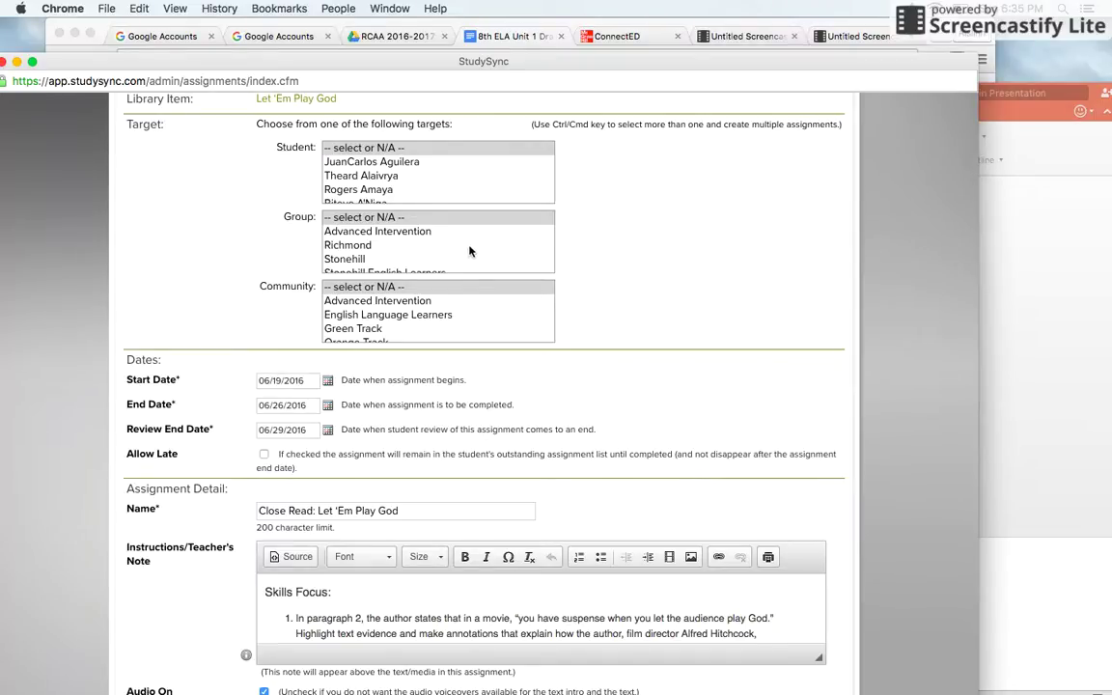
scroll(471, 251, down, 1)
scroll(470, 251, down, 1)
click(425, 238)
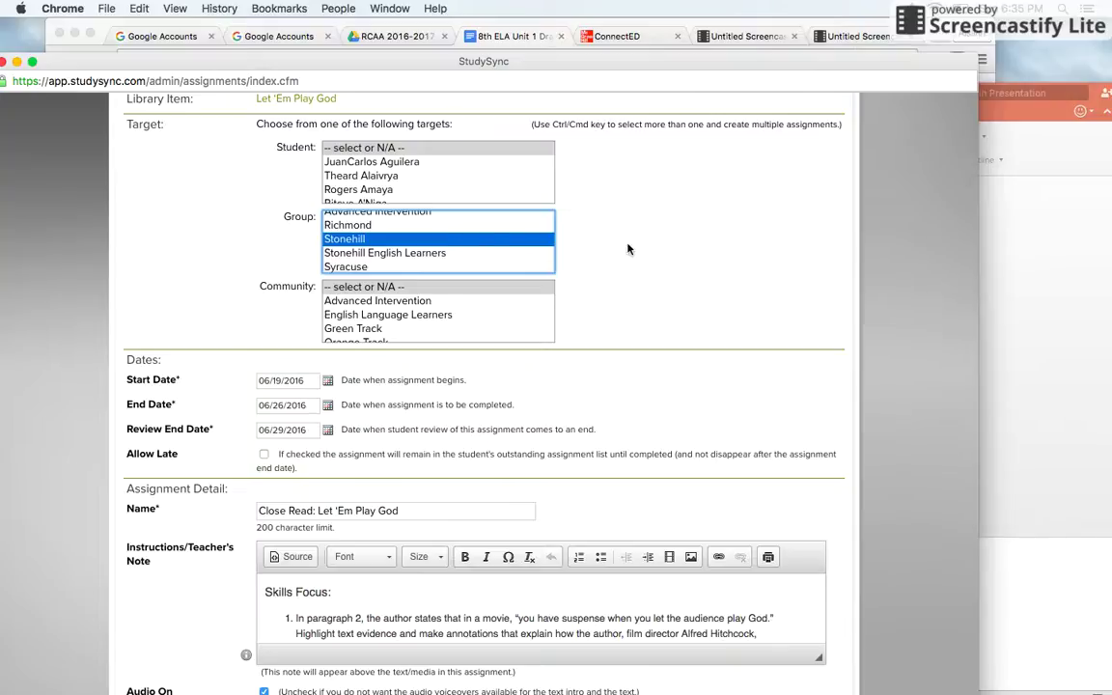
- Examine the assignment's dates, teacher's note, handouts, suggested writing prompts and peer review prompt
scroll(635, 280, down, 5)
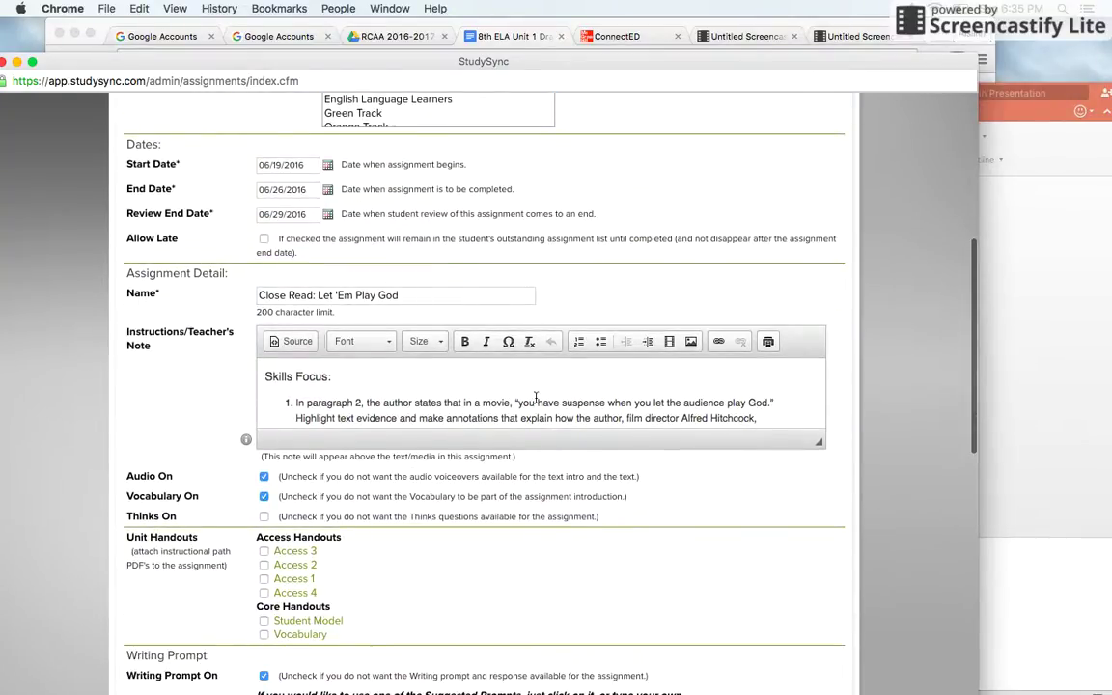
scroll(534, 396, down, 3)
scroll(534, 396, down, 8)
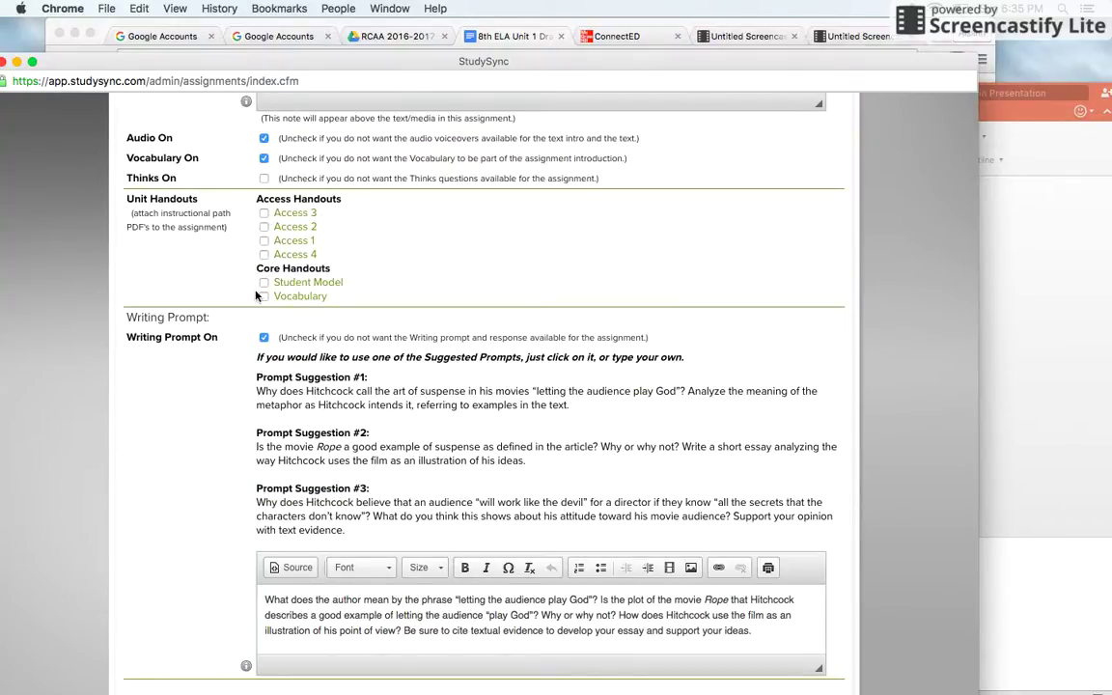
scroll(435, 294, down, 5)
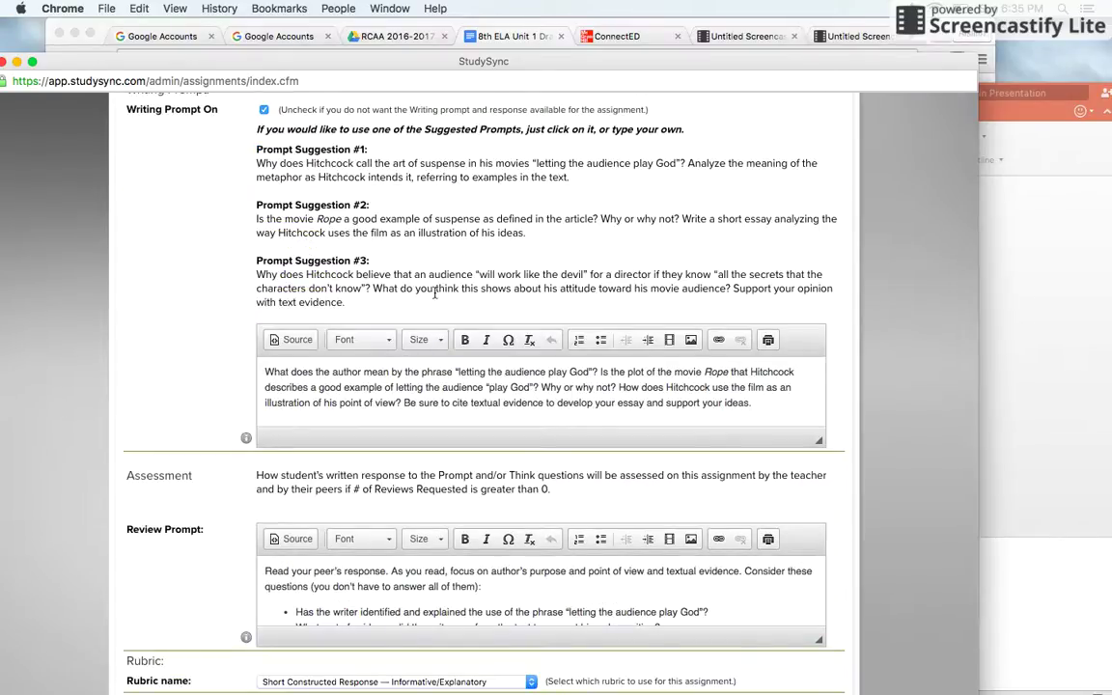
double_click(521, 387)
drag(462, 63, 508, 64)
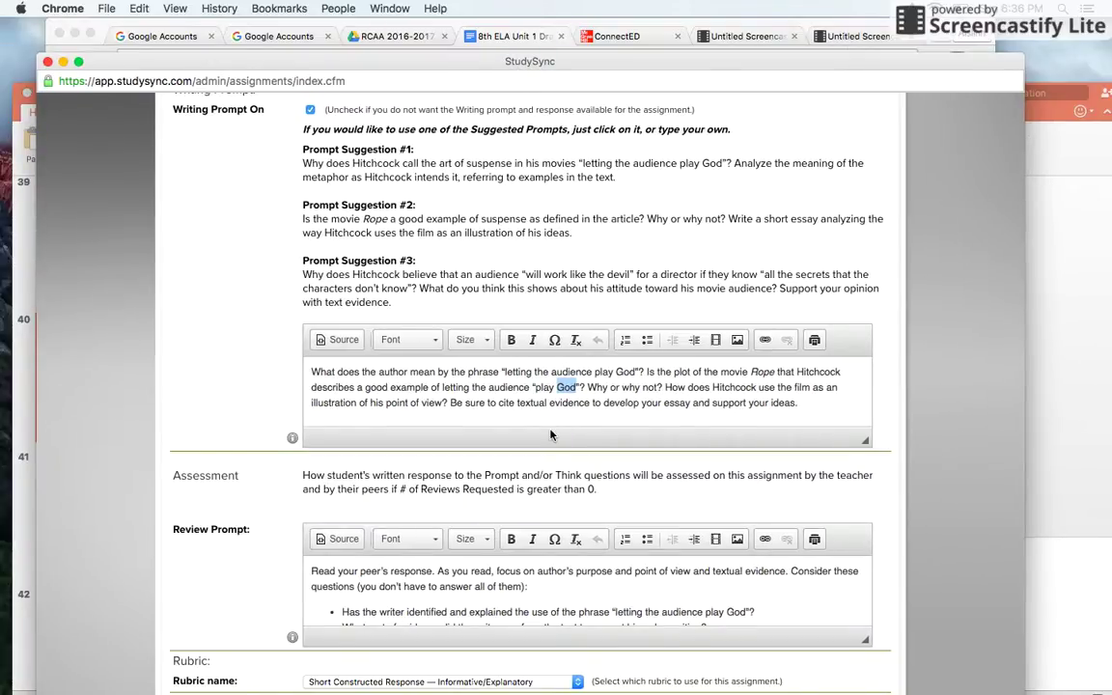
scroll(551, 434, down, 6)
scroll(570, 353, down, 3)
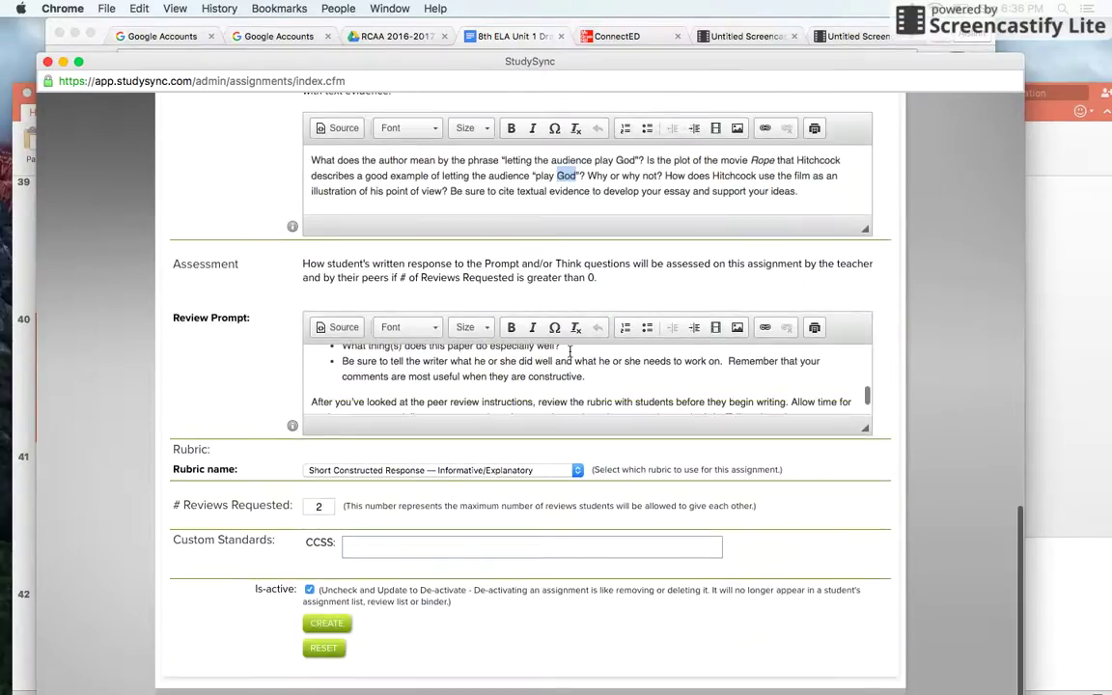
scroll(569, 352, down, 2)
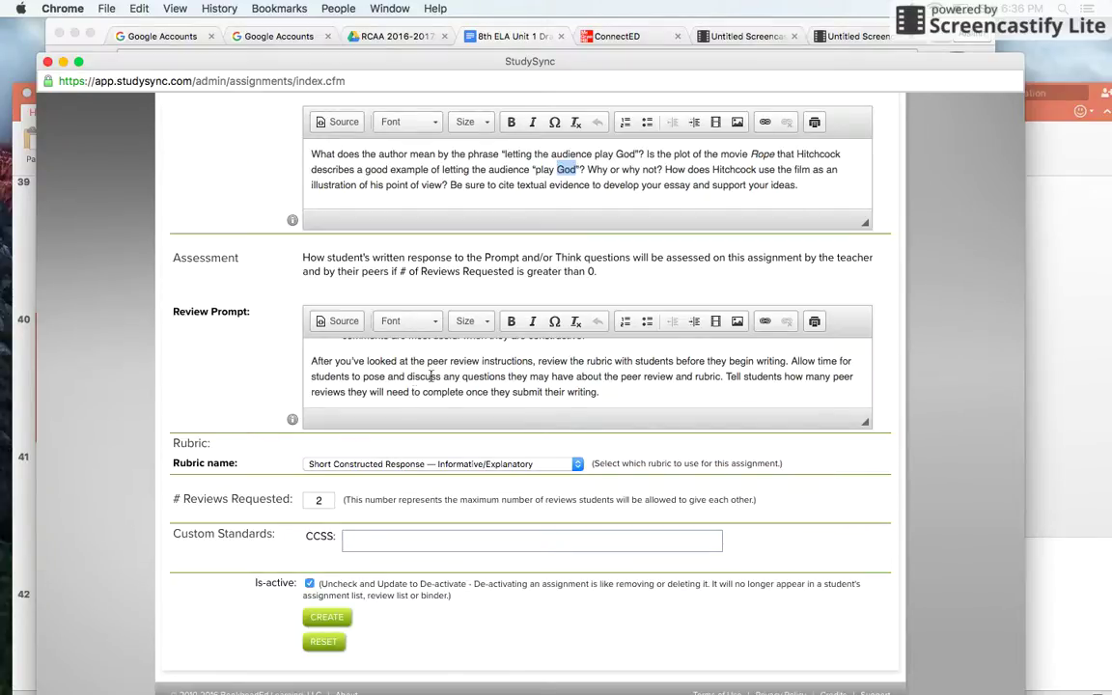
- Delete the review prompt's opening instructions and all question bullets before "What specific suggestions can you make to help the writer improve the essay?"
scroll(400, 337, up, 3)
scroll(442, 375, up, 4)
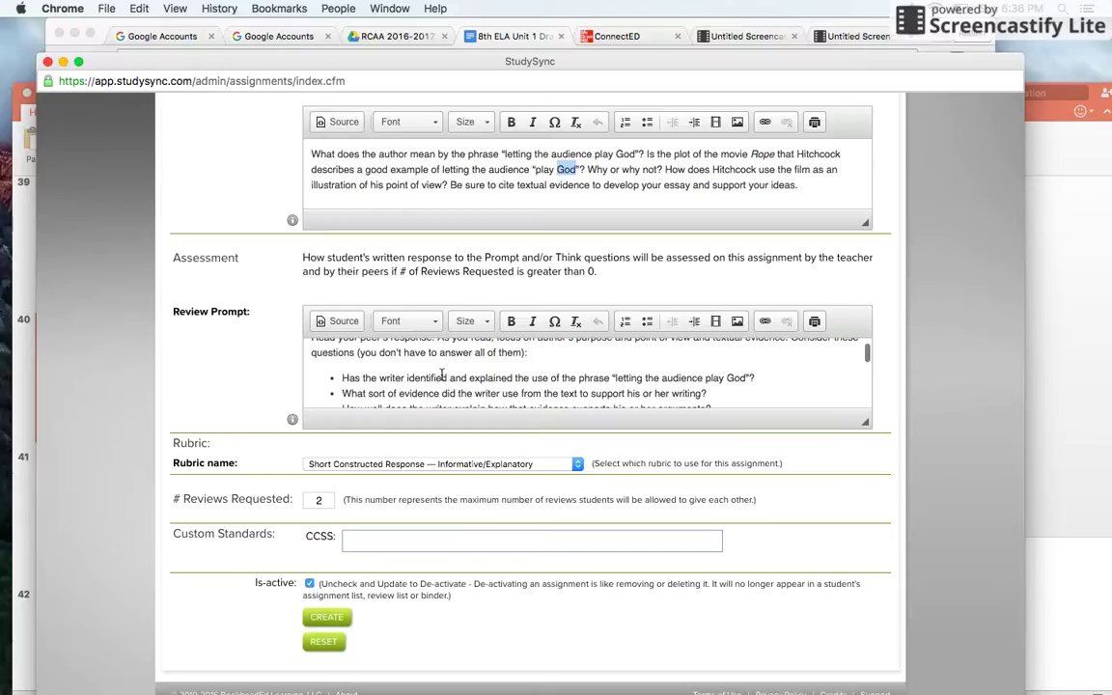
triple_click(442, 375)
key(BackSpace)
drag(495, 396, 210, 289)
key(BackSpace)
drag(608, 402, 55, 277)
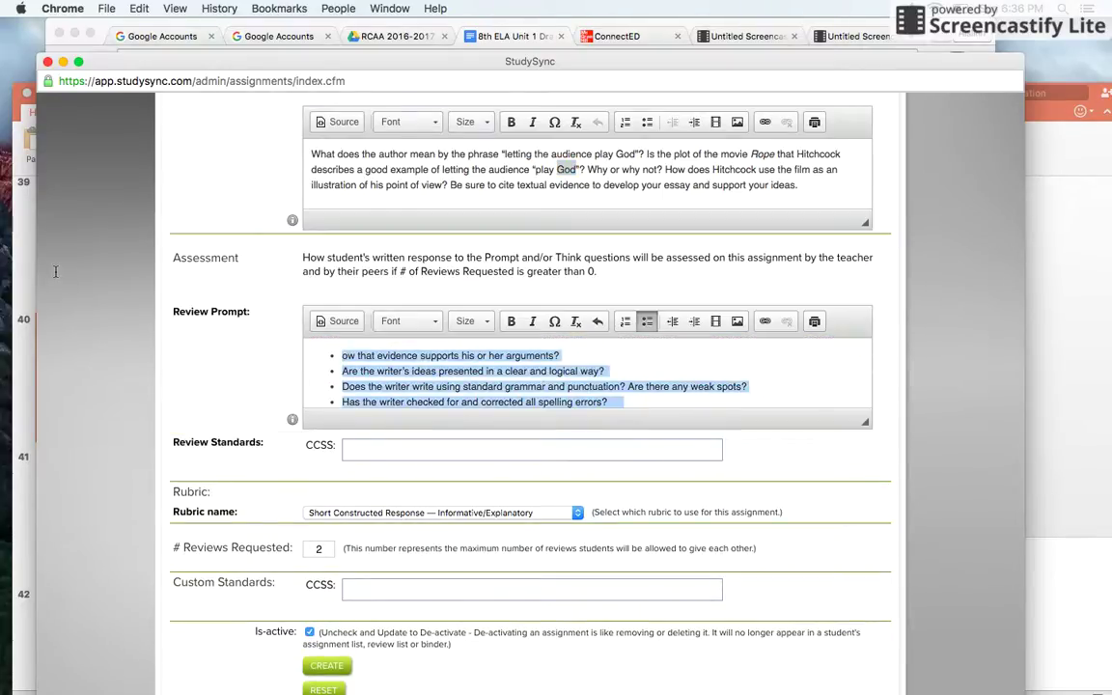
key(BackSpace)
key(BackSpace)
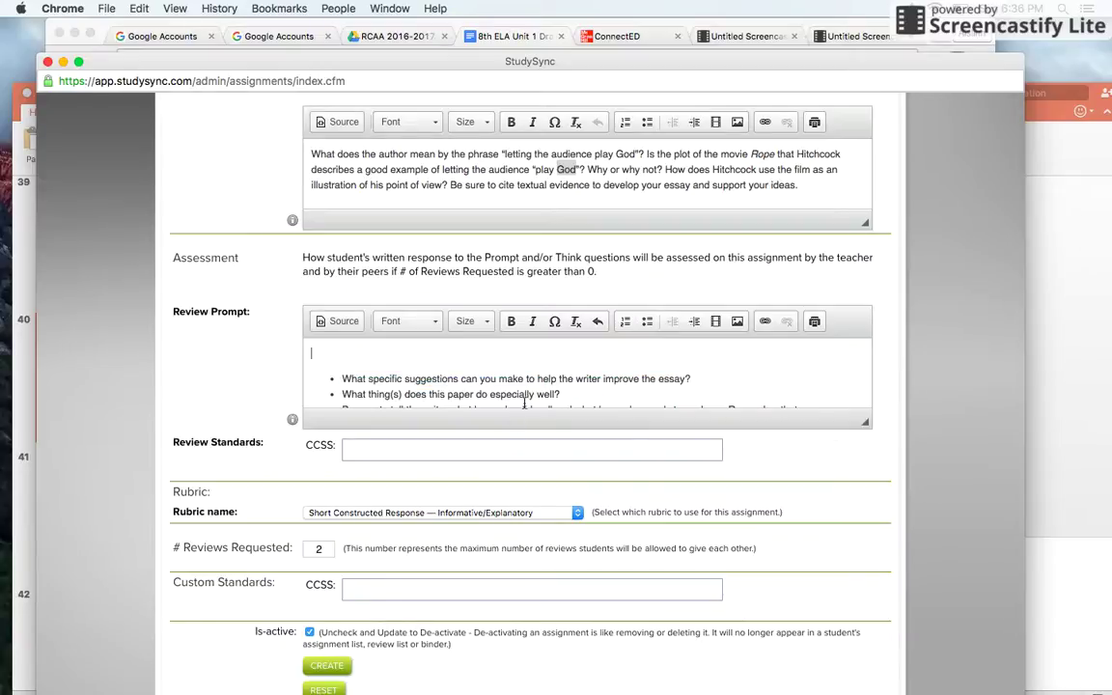
- Add the bullet "Was their thesis statement strong?" to the review prompt after "What thing(s) does this paper do especially well?"
scroll(386, 391, down, 1)
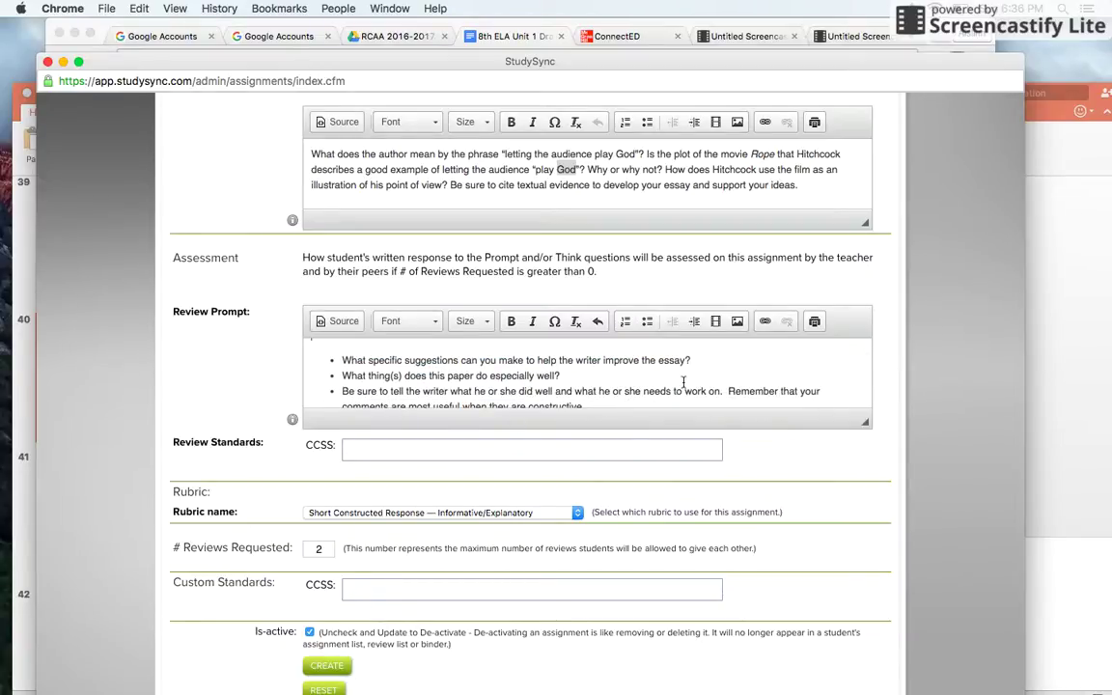
click(634, 377)
key(Return)
text(Was their )
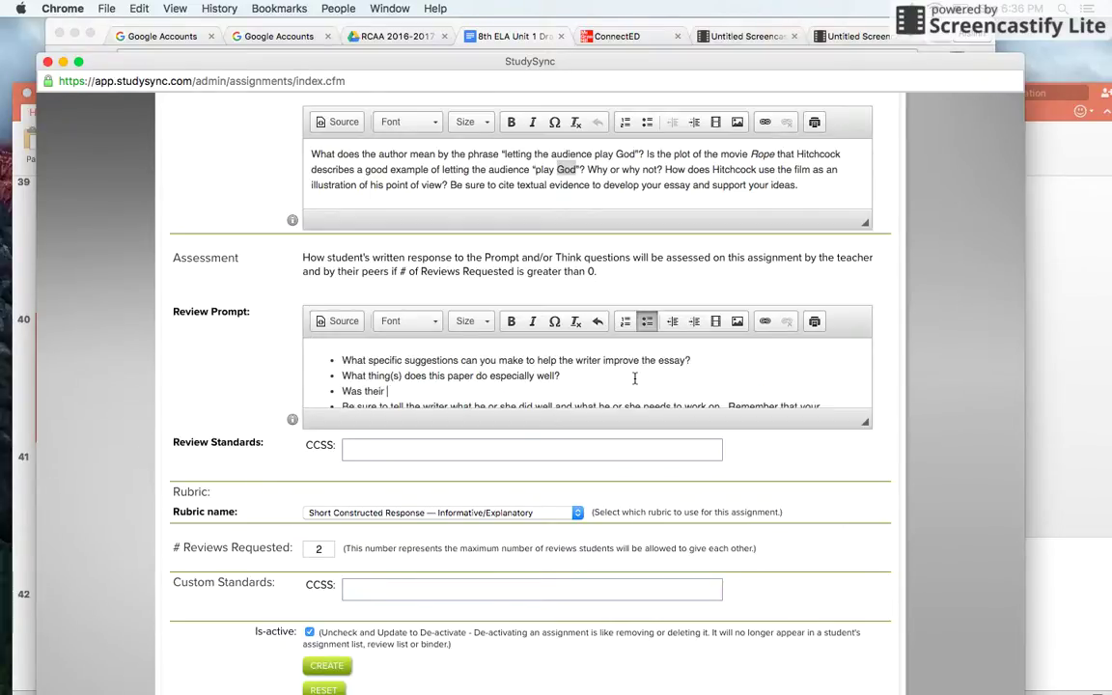
text(thesis statement strong?)
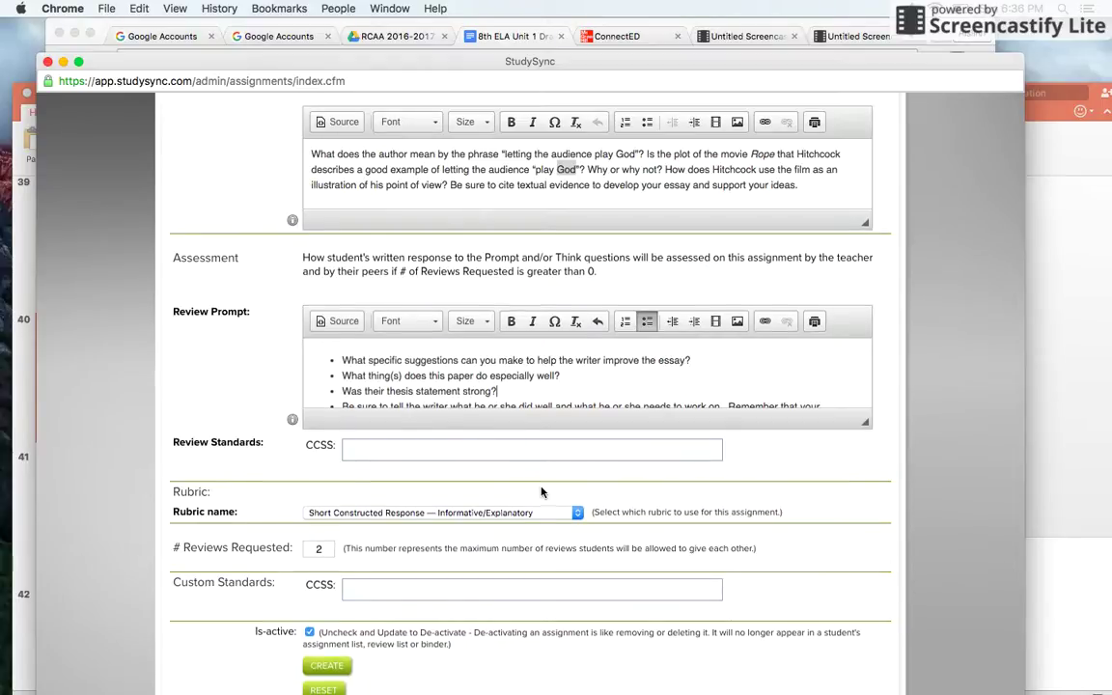
- Set the assignment's rubric to Thesis Statement Rubric
scroll(489, 439, down, 1)
click(560, 457)
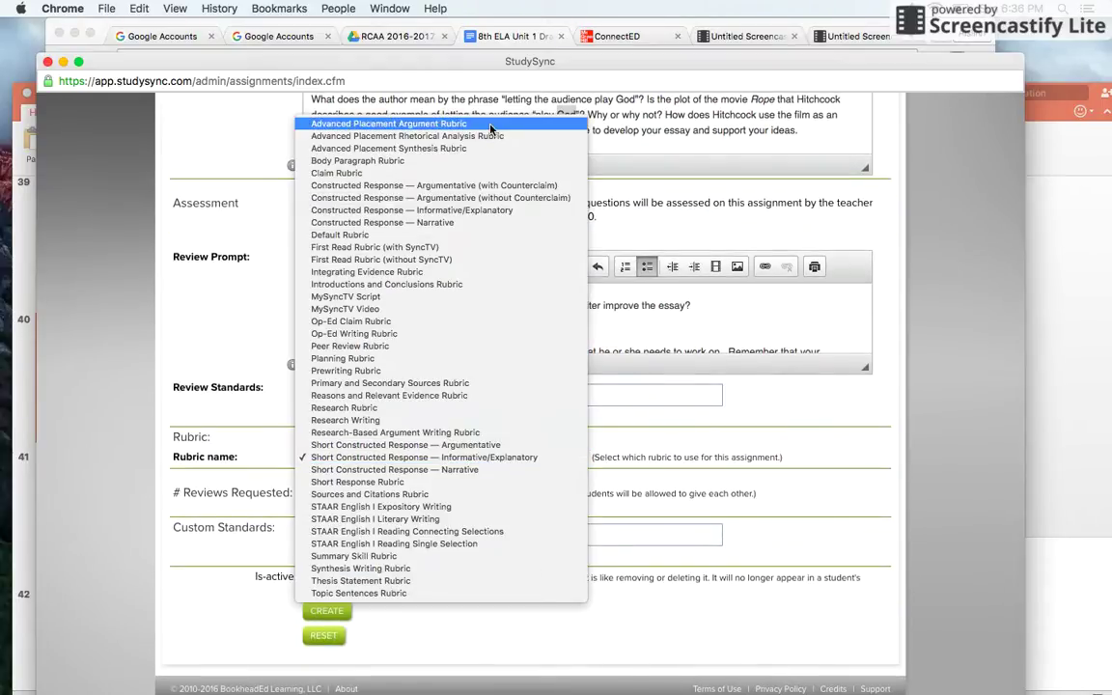
click(524, 581)
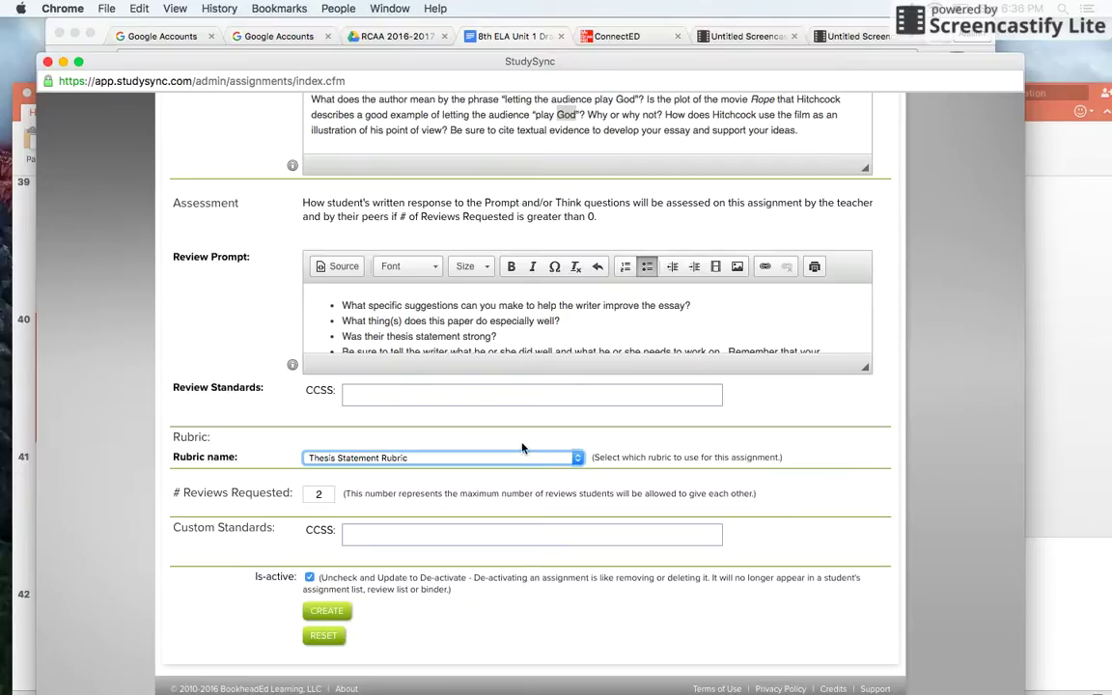
- Look over the whole assignment form and set the rubric to Default Rubric
scroll(524, 434, up, 15)
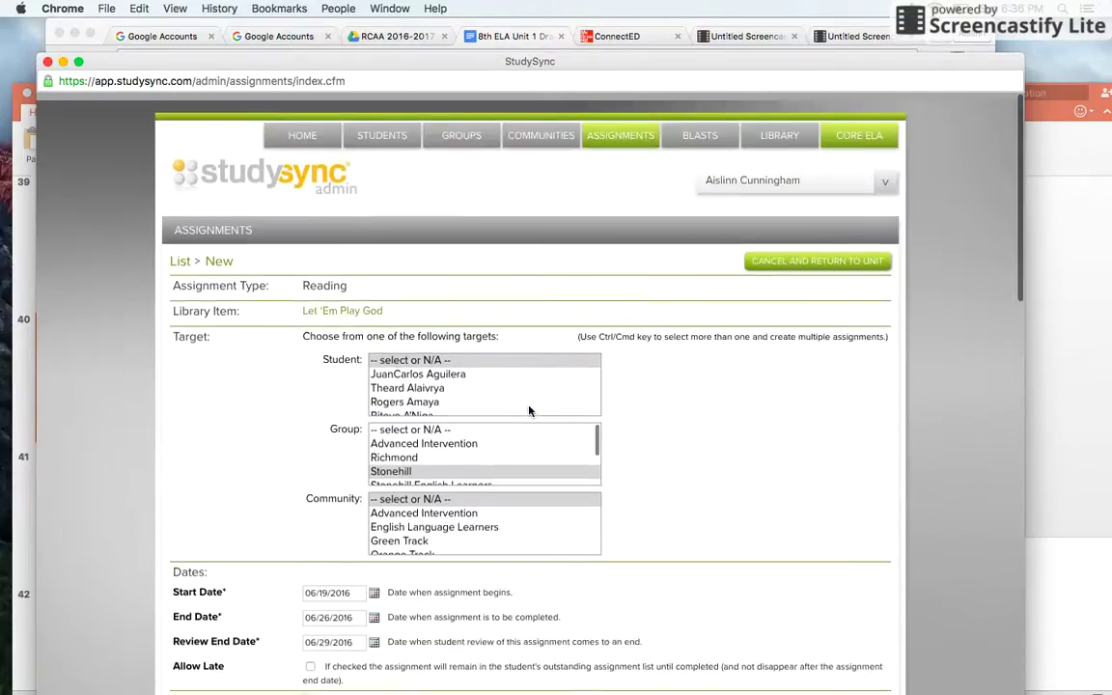
scroll(528, 411, down, 5)
scroll(744, 478, down, 5)
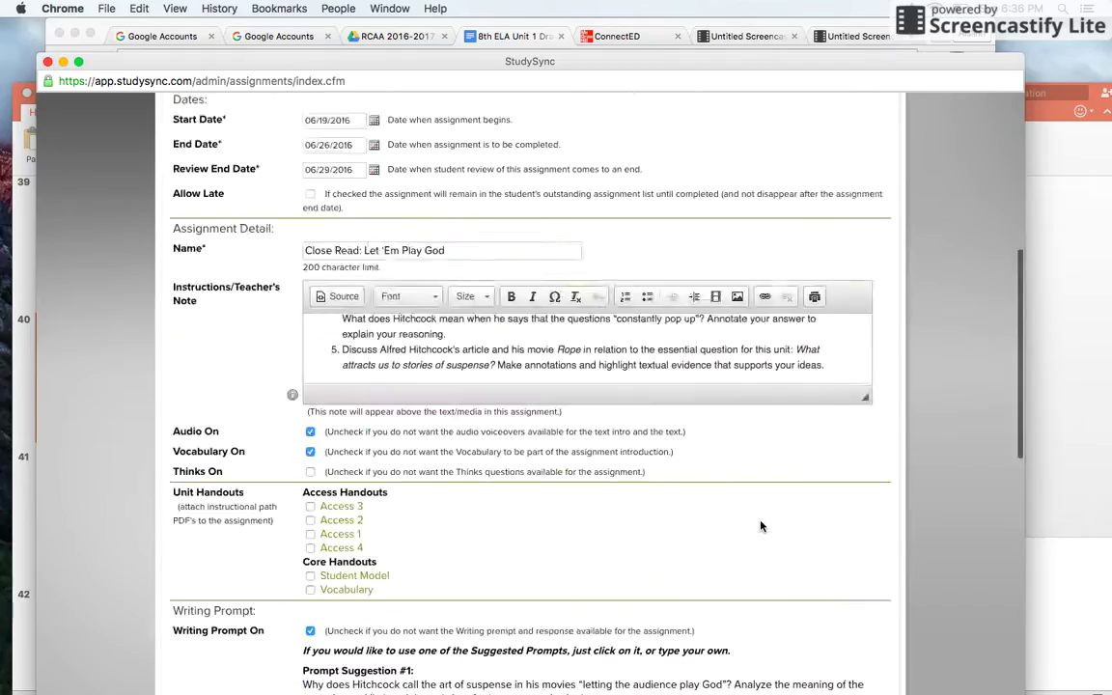
scroll(761, 526, down, 10)
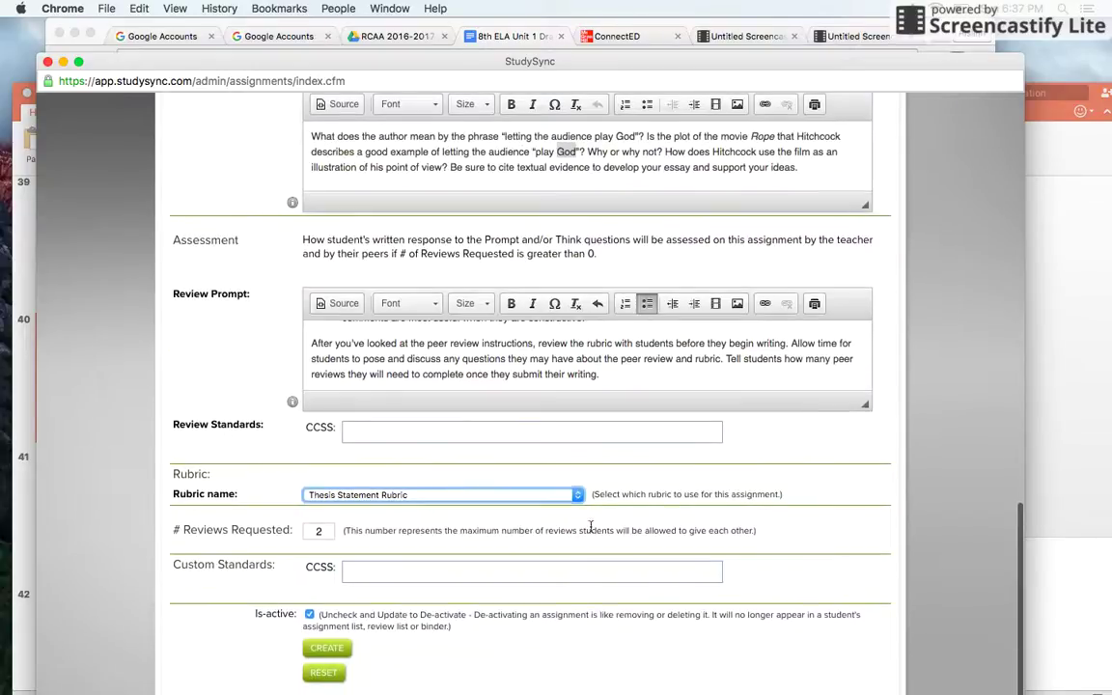
click(536, 495)
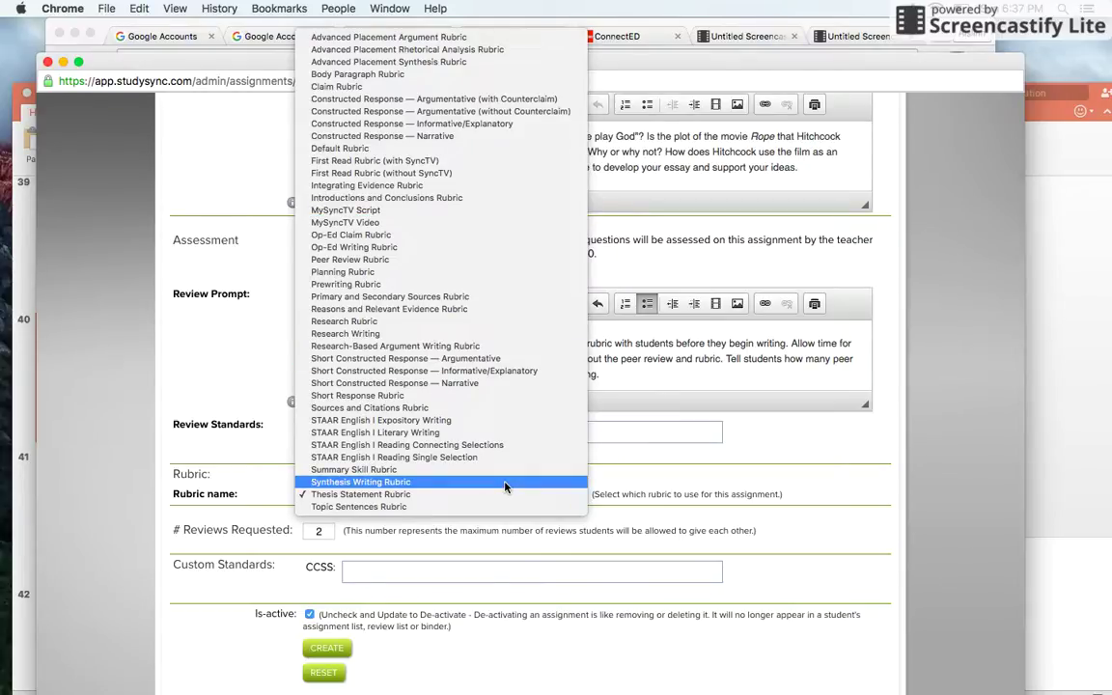
click(444, 149)
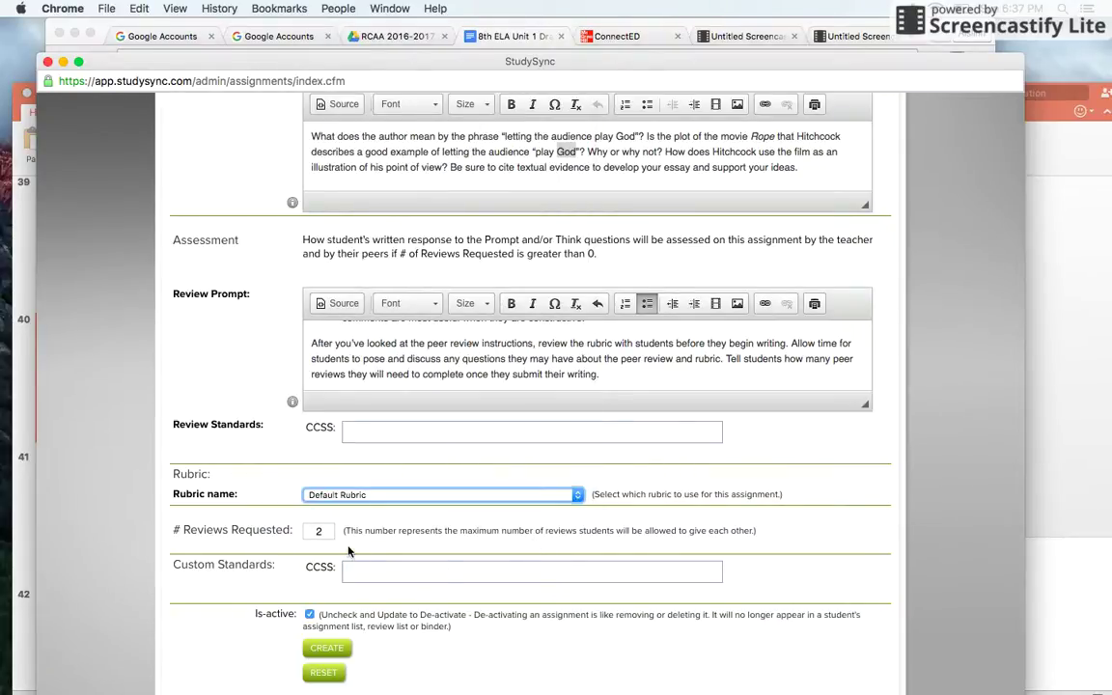
- Set the number of reviews requested to 5 and create the assignment
scroll(349, 550, down, 1)
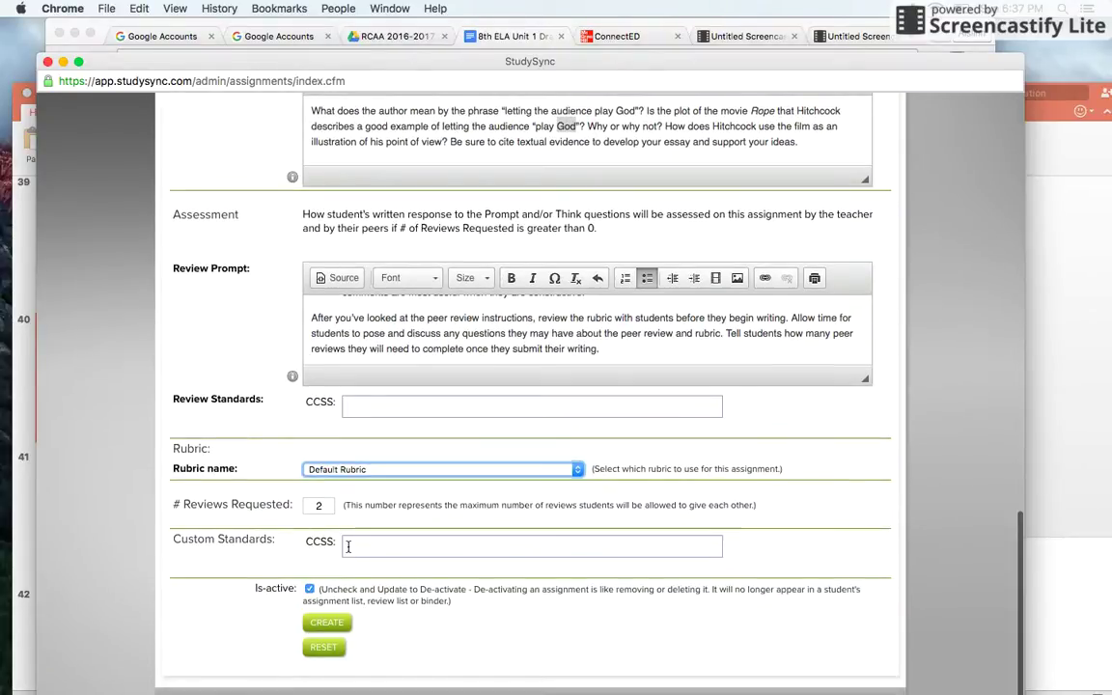
click(326, 505)
key(BackSpace)
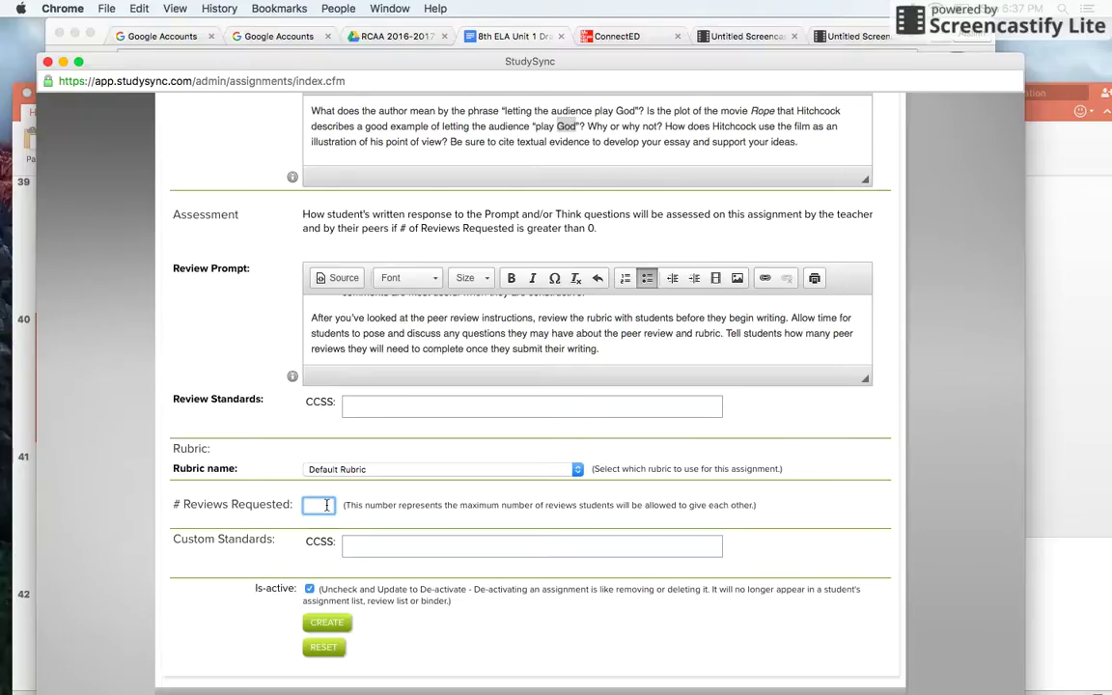
text(5)
click(338, 621)
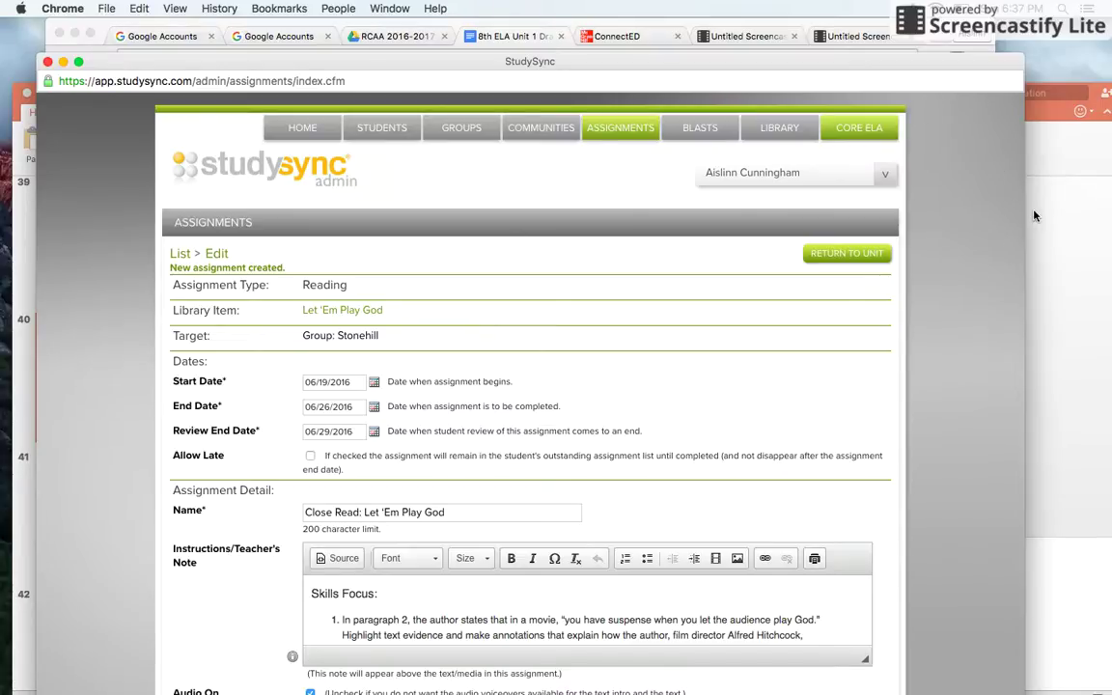
- Switch to the LAUSDDay1 presentation in PowerPoint and show the current slide in Presenter View
click(1065, 233)
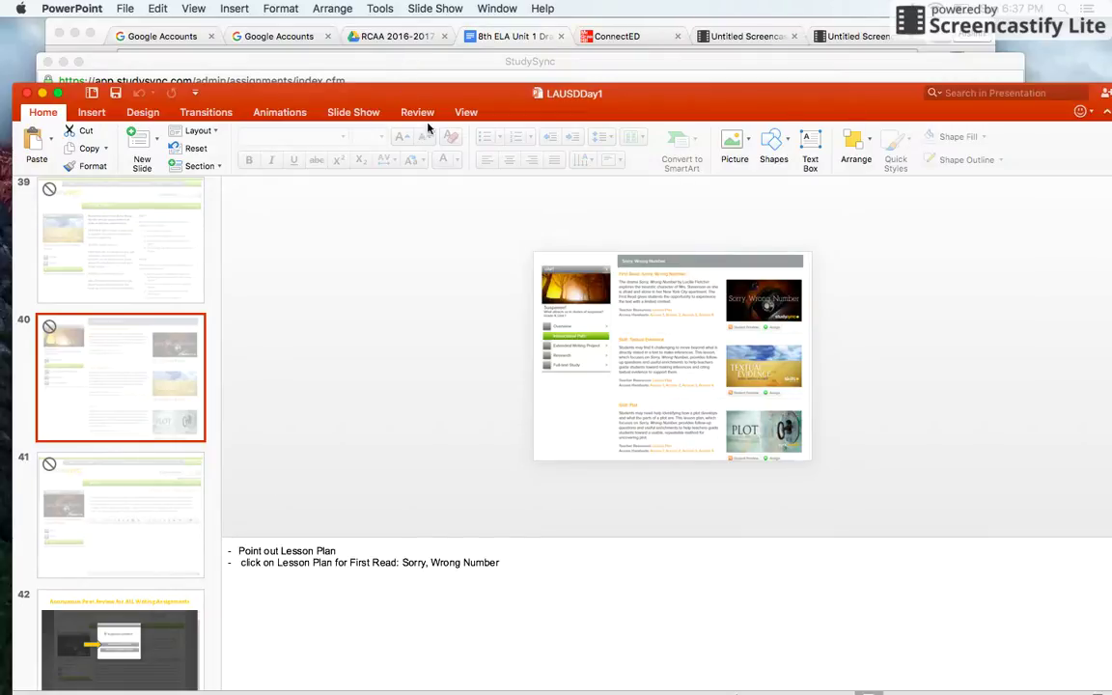
click(370, 114)
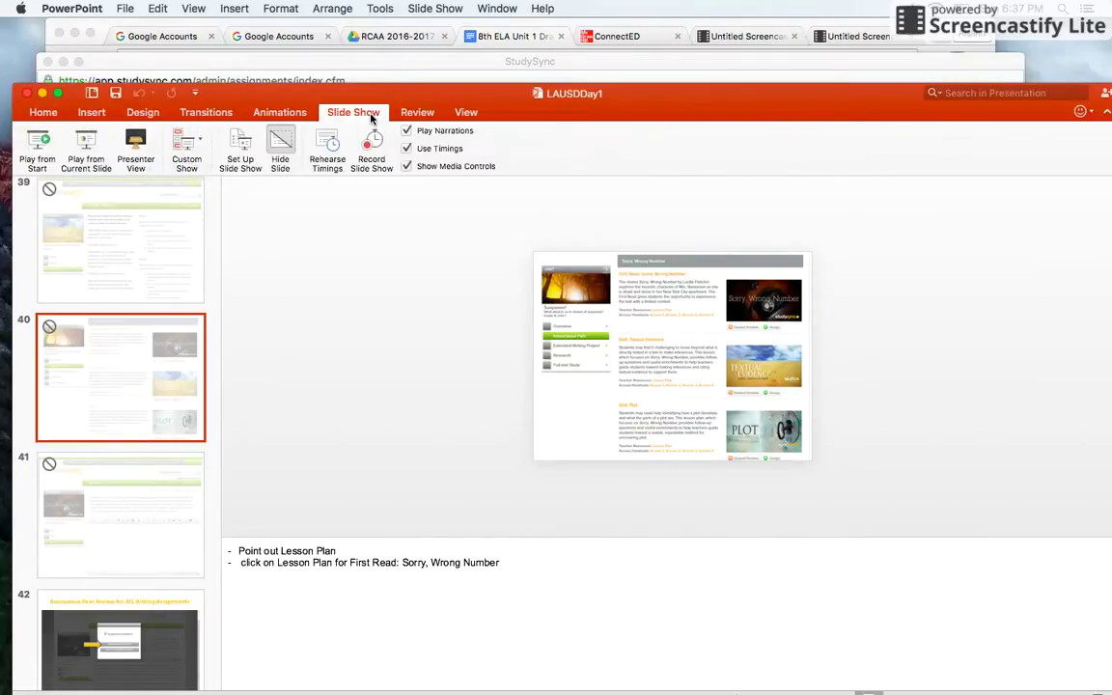
click(136, 144)
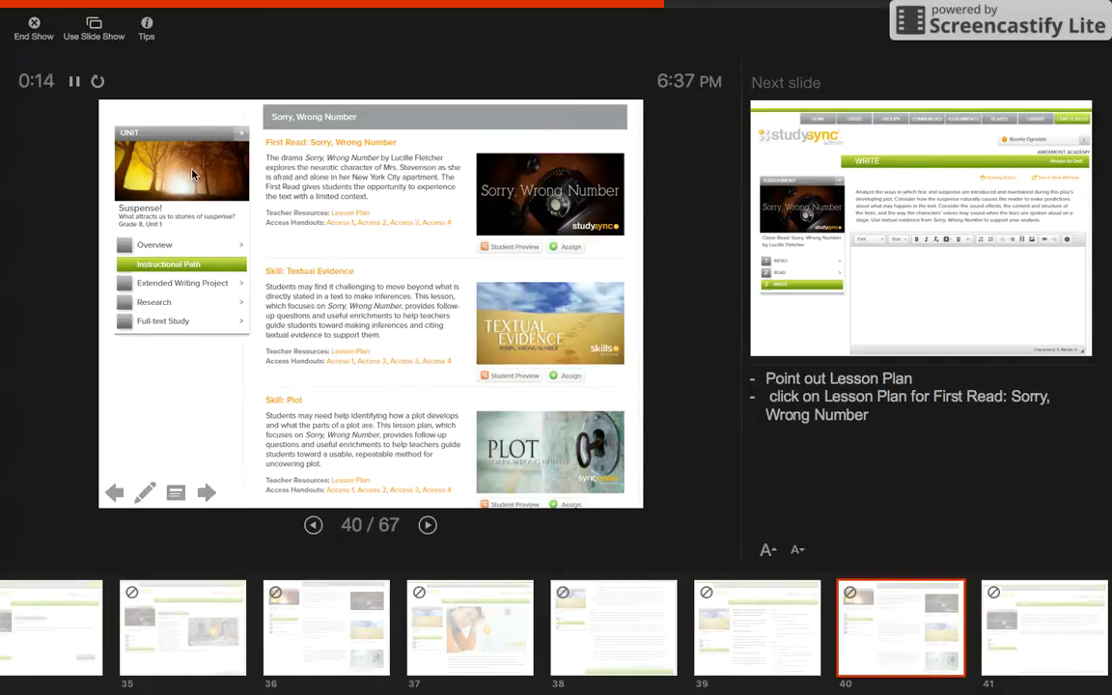
- End Presenter View, find slide 41 showing the Write section of the Close Read, and start the slide show from it
click(35, 27)
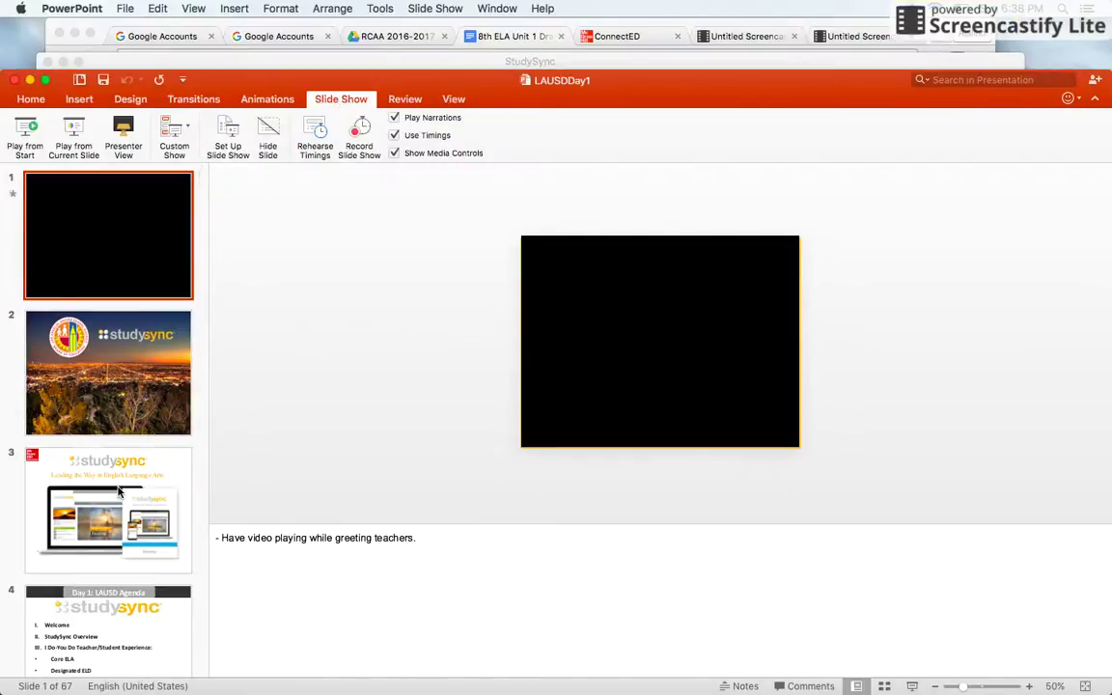
scroll(120, 495, down, 5)
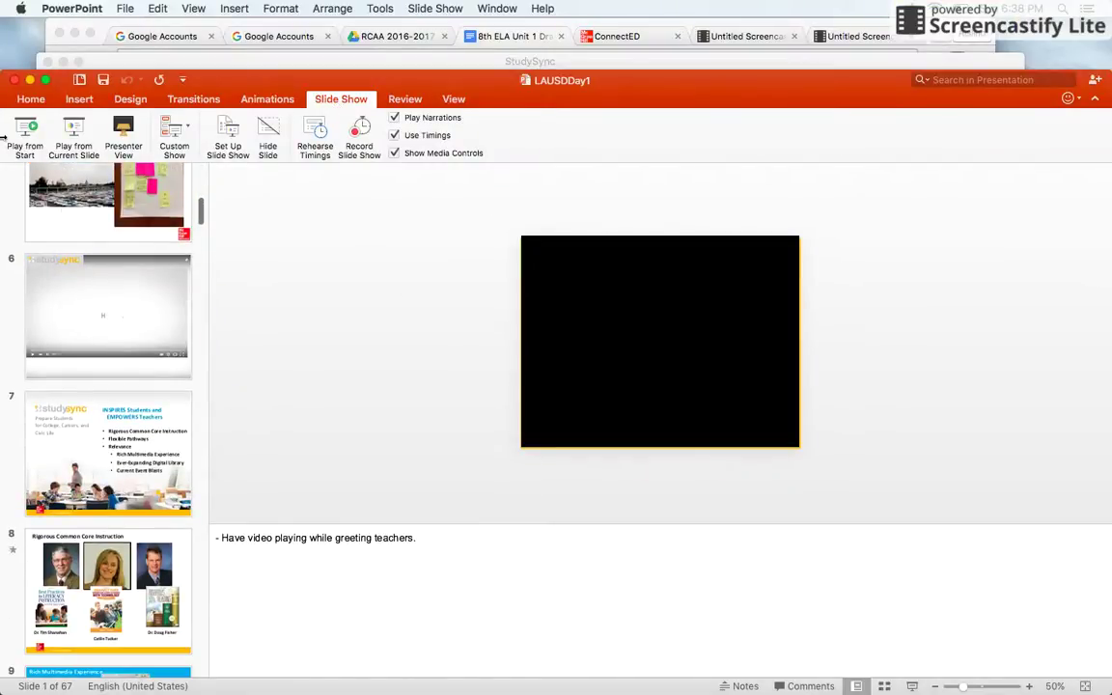
scroll(102, 535, down, 8)
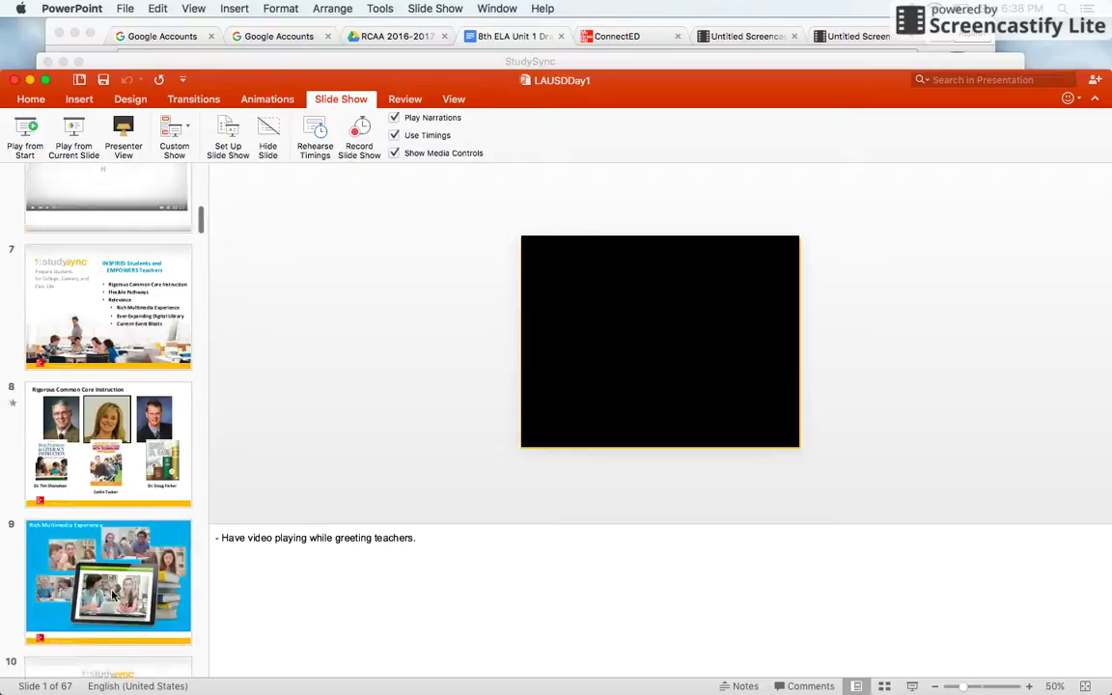
scroll(112, 596, down, 15)
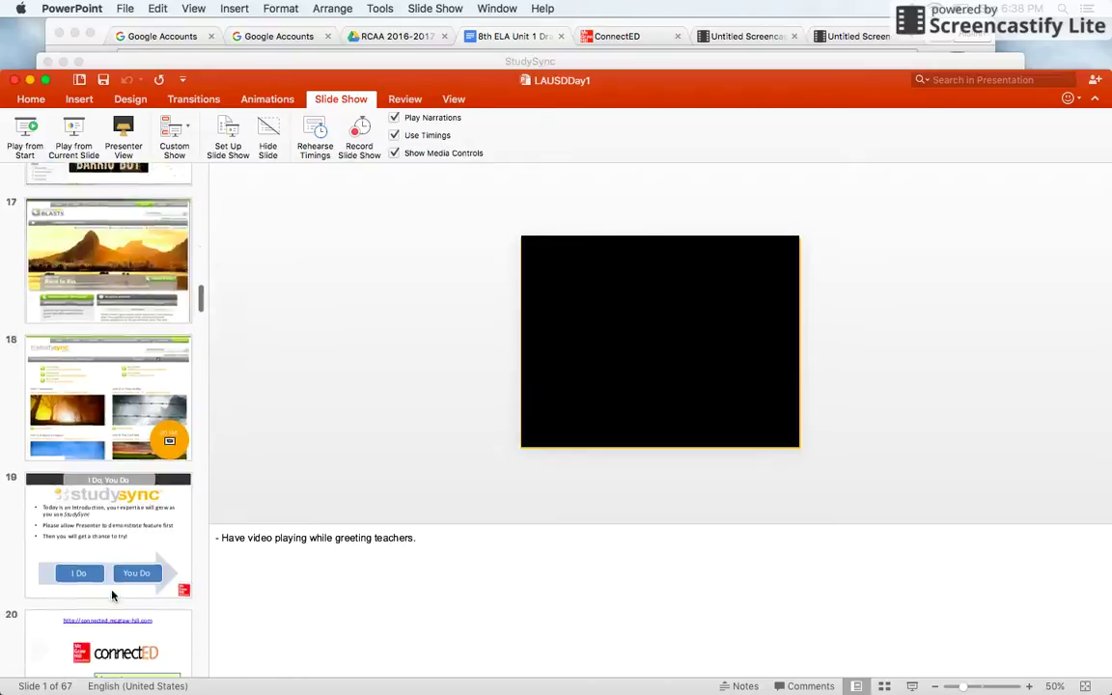
scroll(112, 596, down, 5)
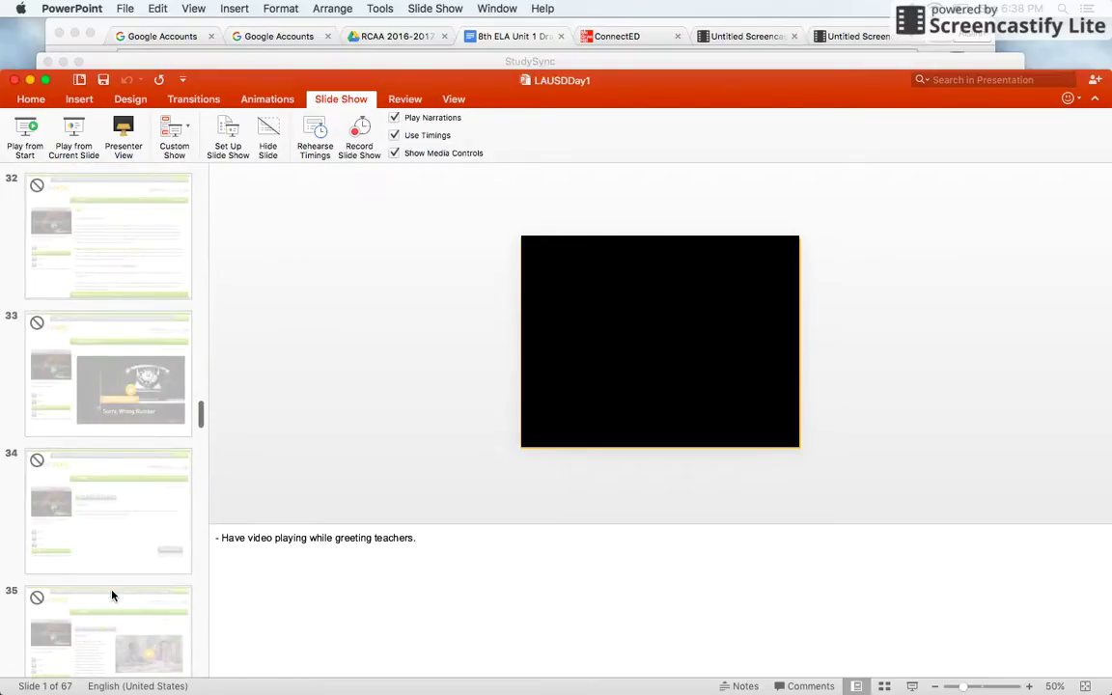
scroll(111, 596, down, 3)
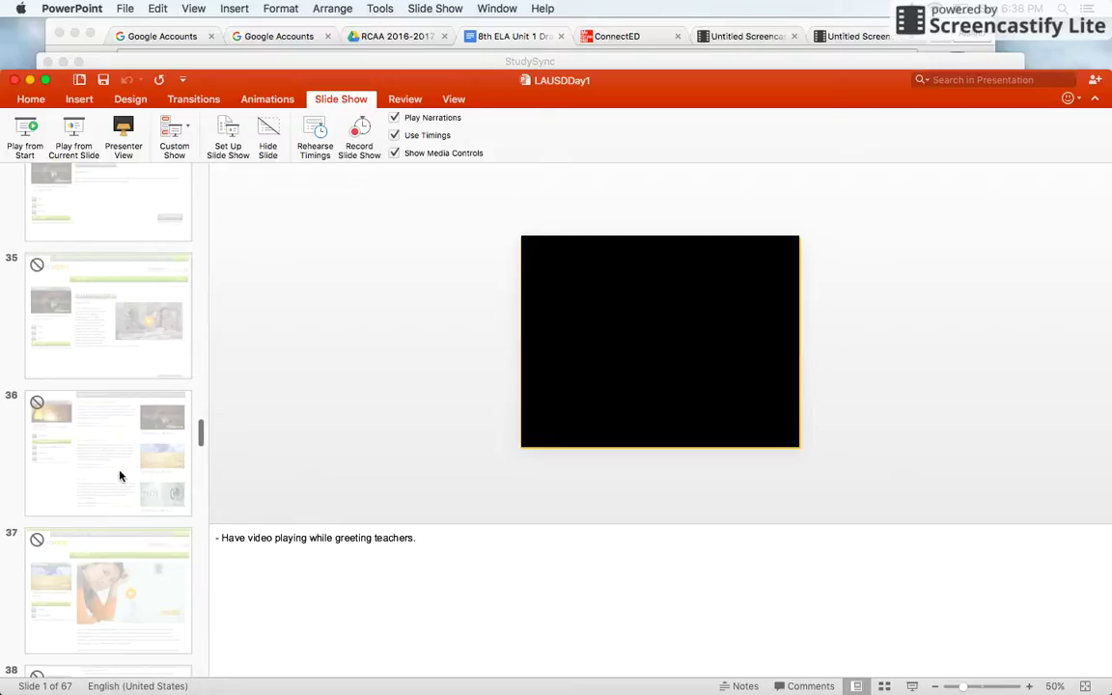
scroll(112, 578, down, 6)
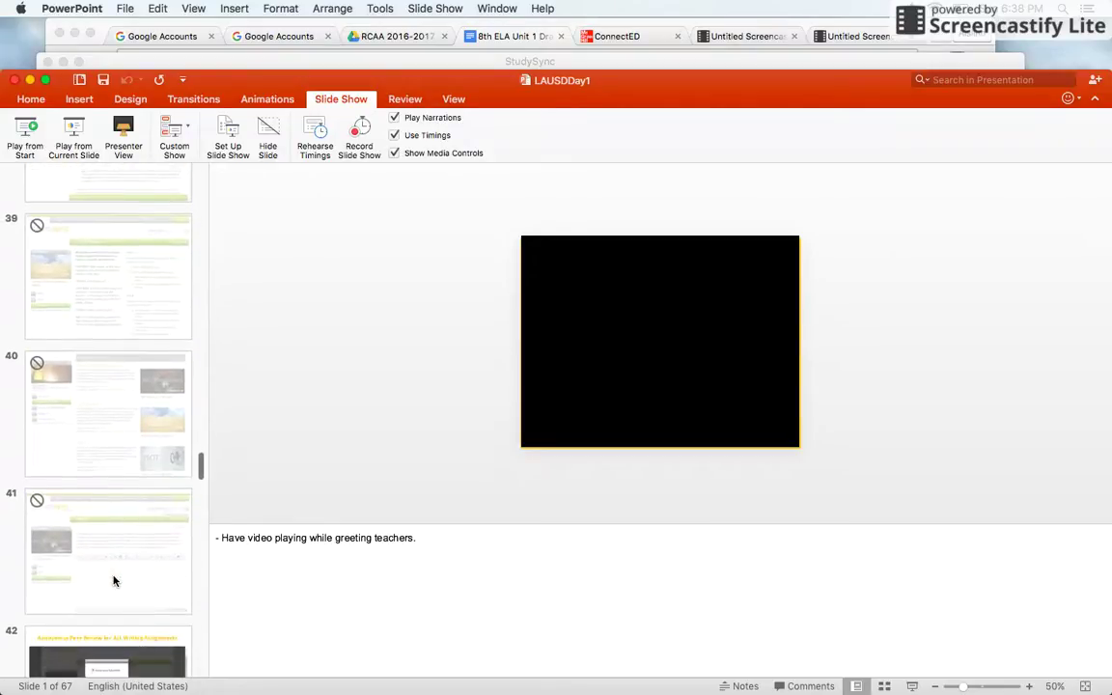
scroll(113, 580, down, 2)
click(112, 453)
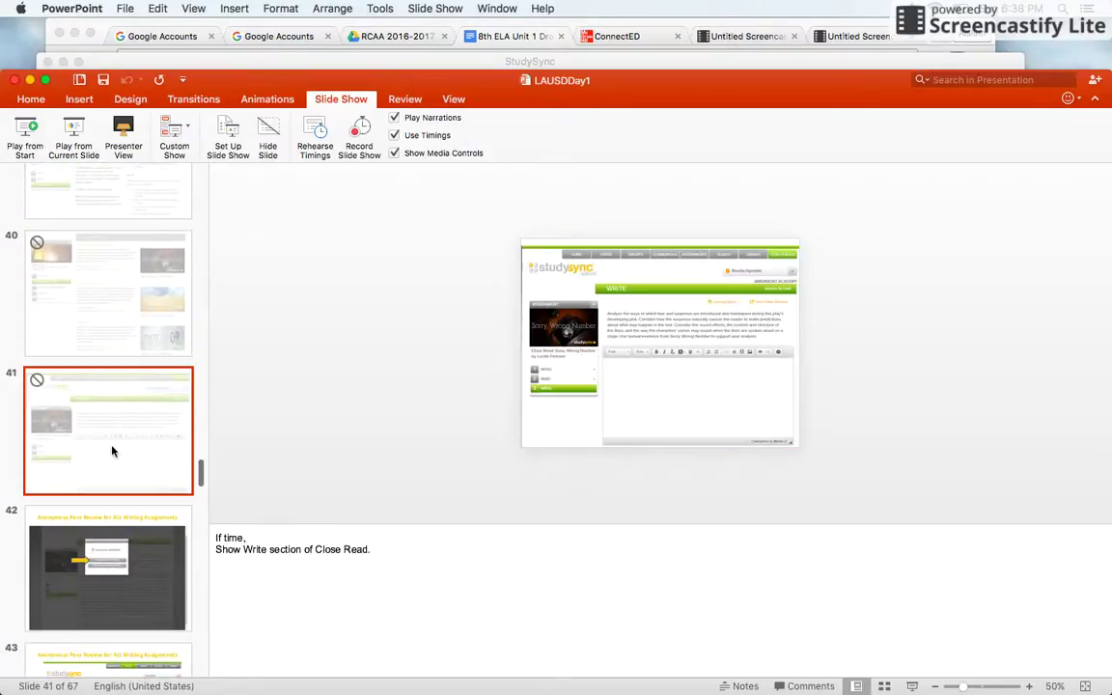
click(75, 134)
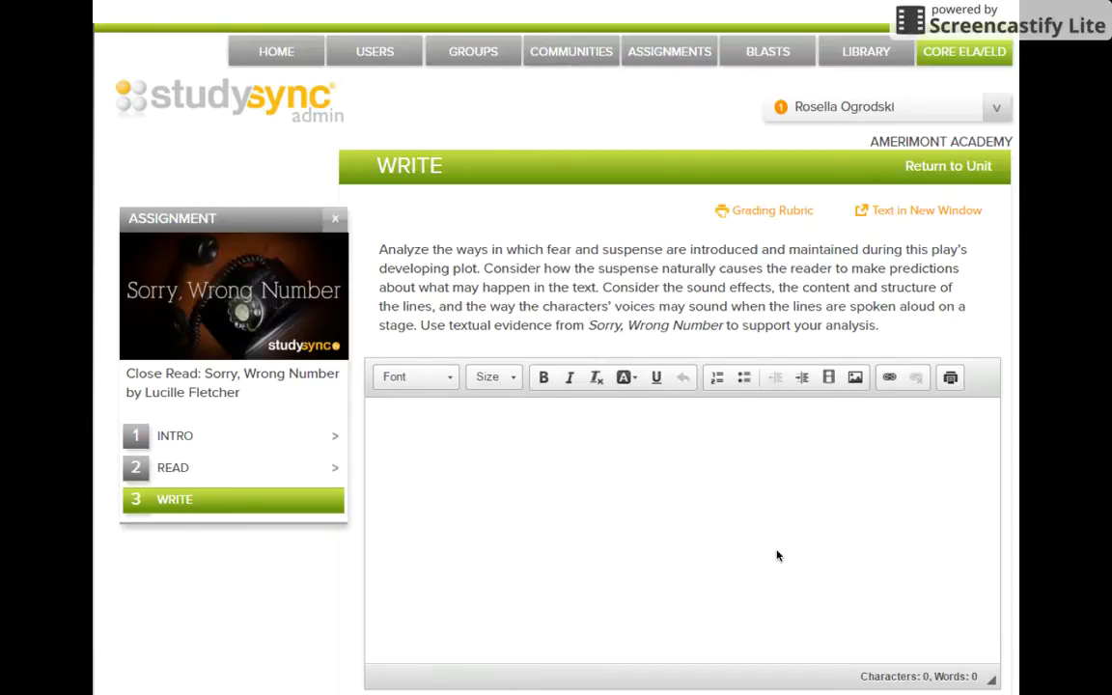
- Present the Anonymous Peer Review slides from the submitted assignment through the peer's response and written review to the Rate section
click(778, 555)
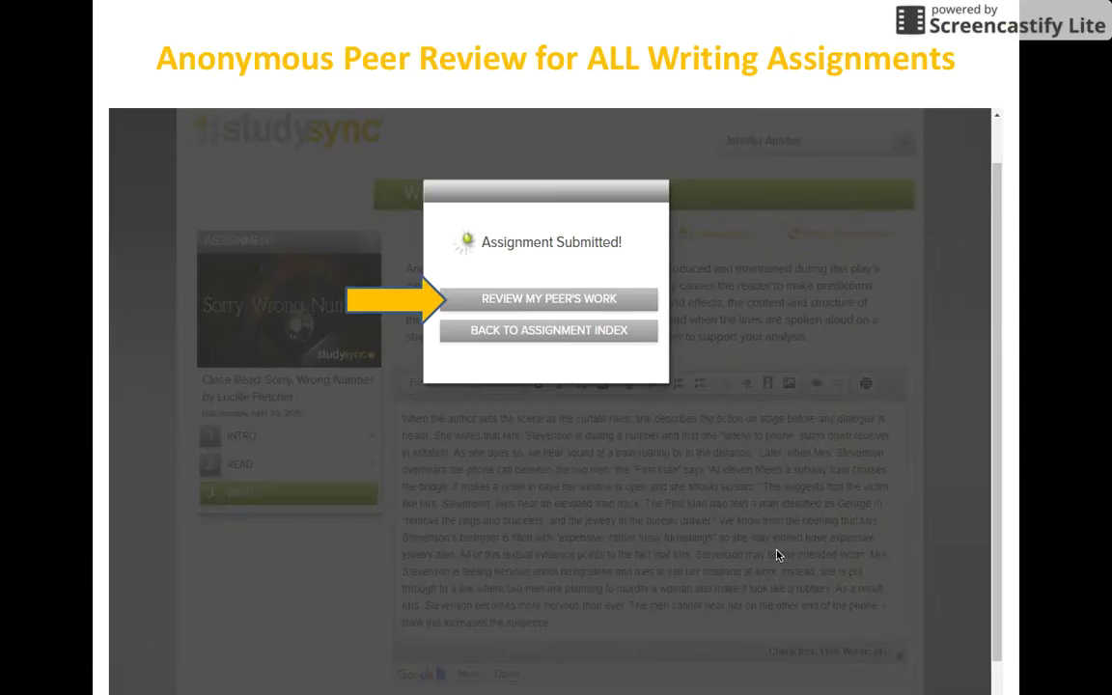
click(615, 302)
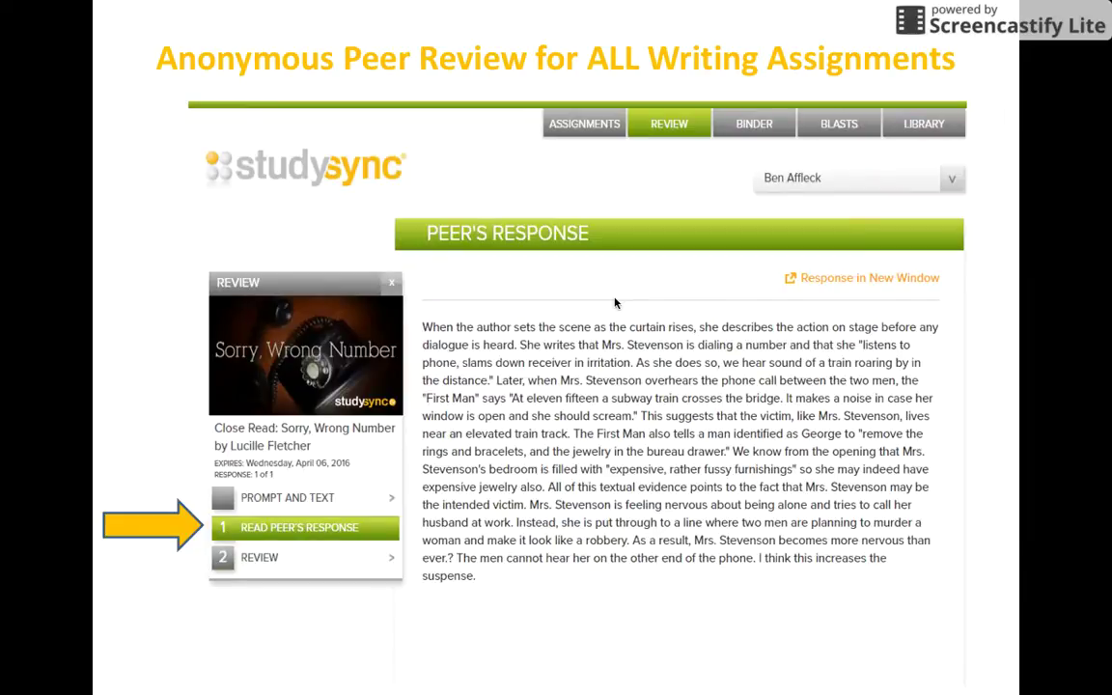
click(626, 444)
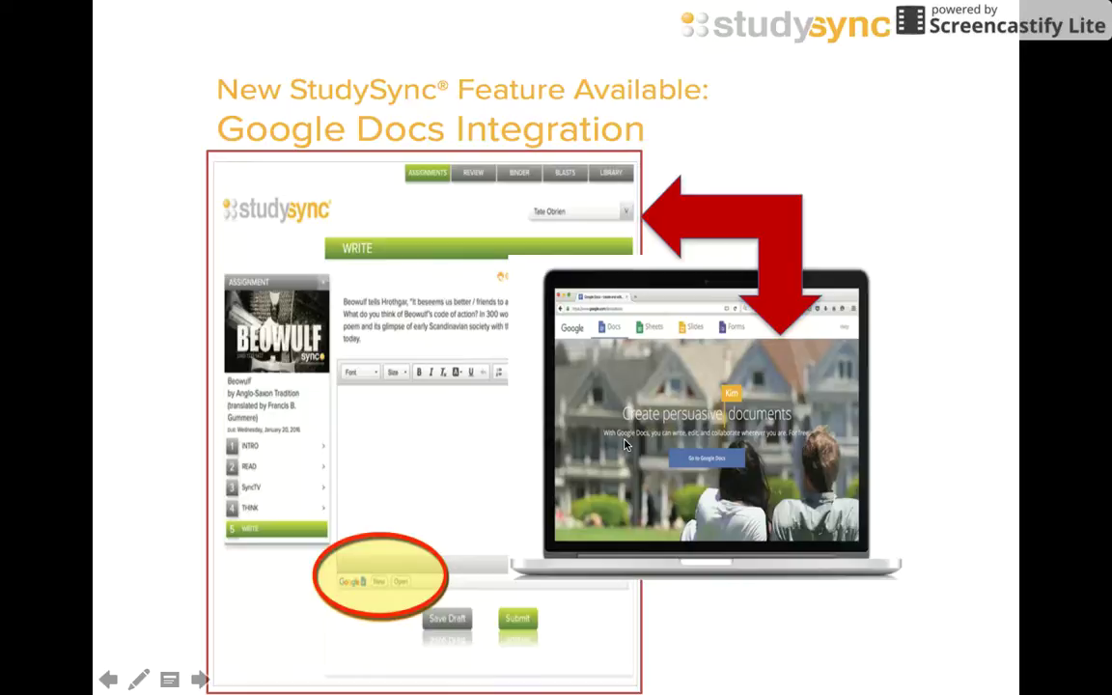
click(626, 444)
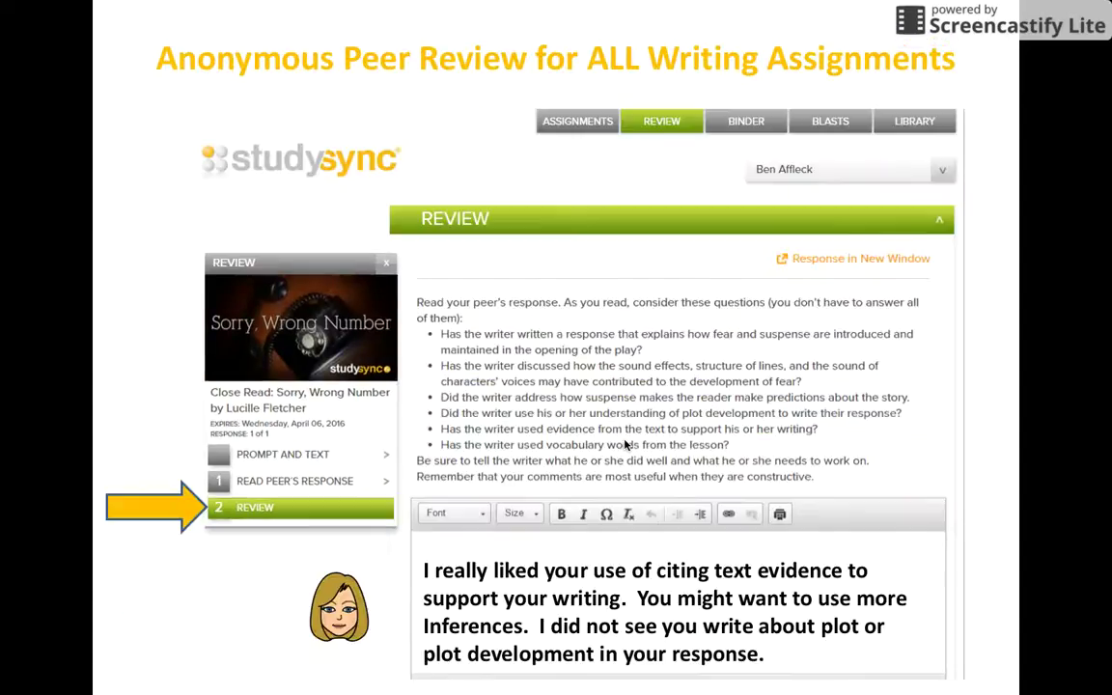
click(625, 444)
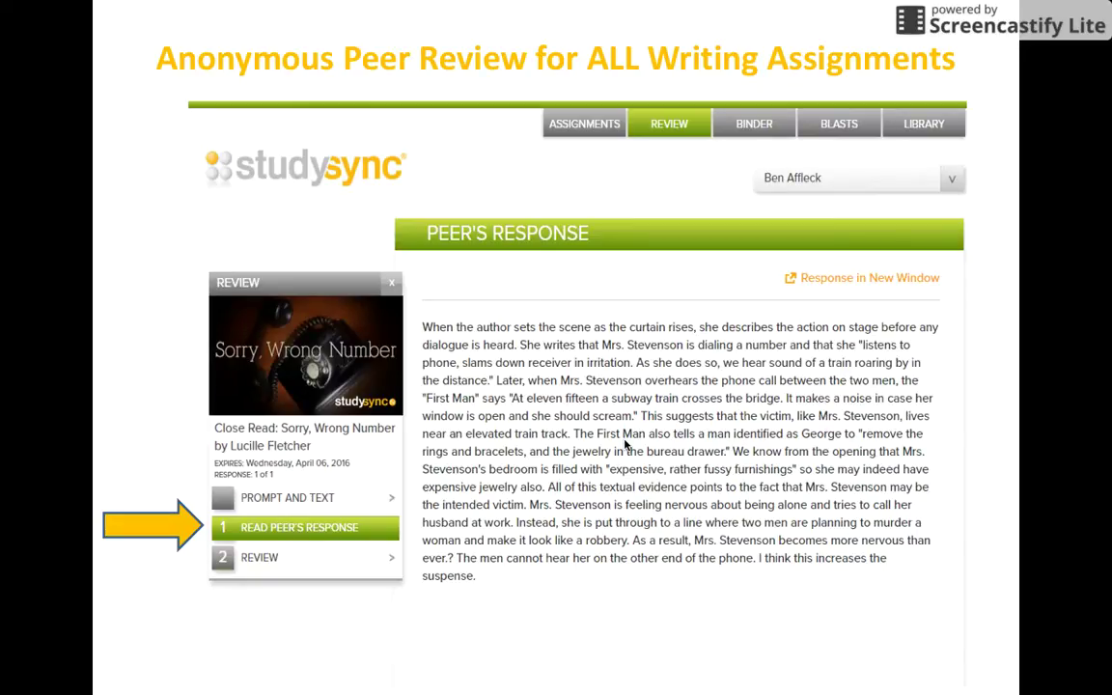
click(626, 444)
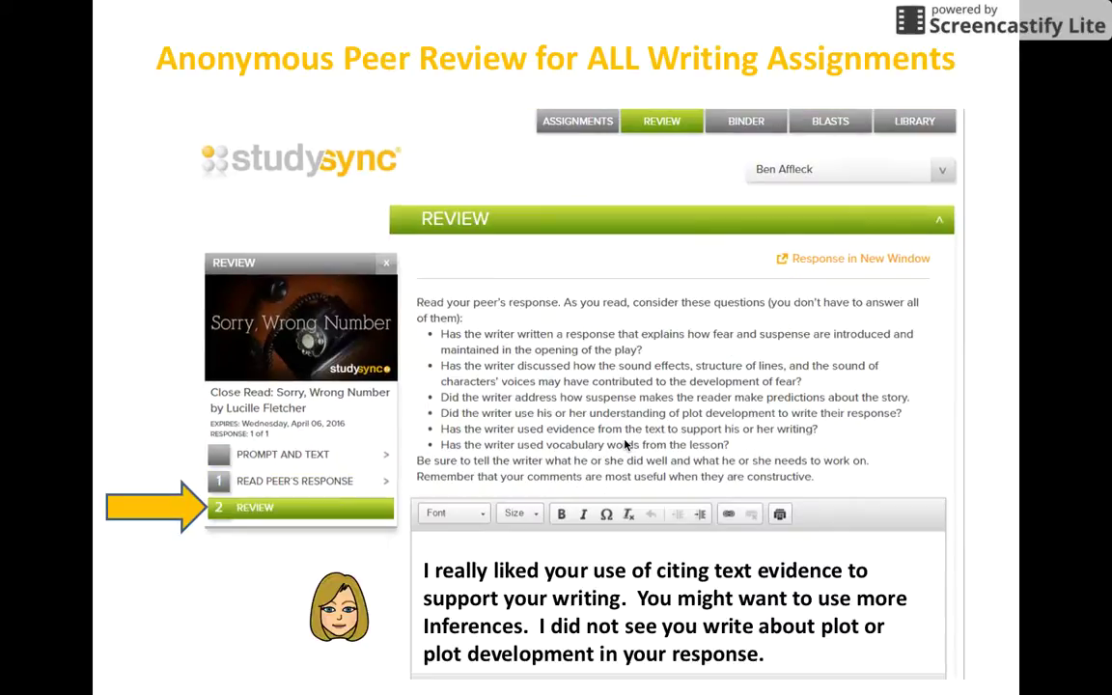
click(720, 626)
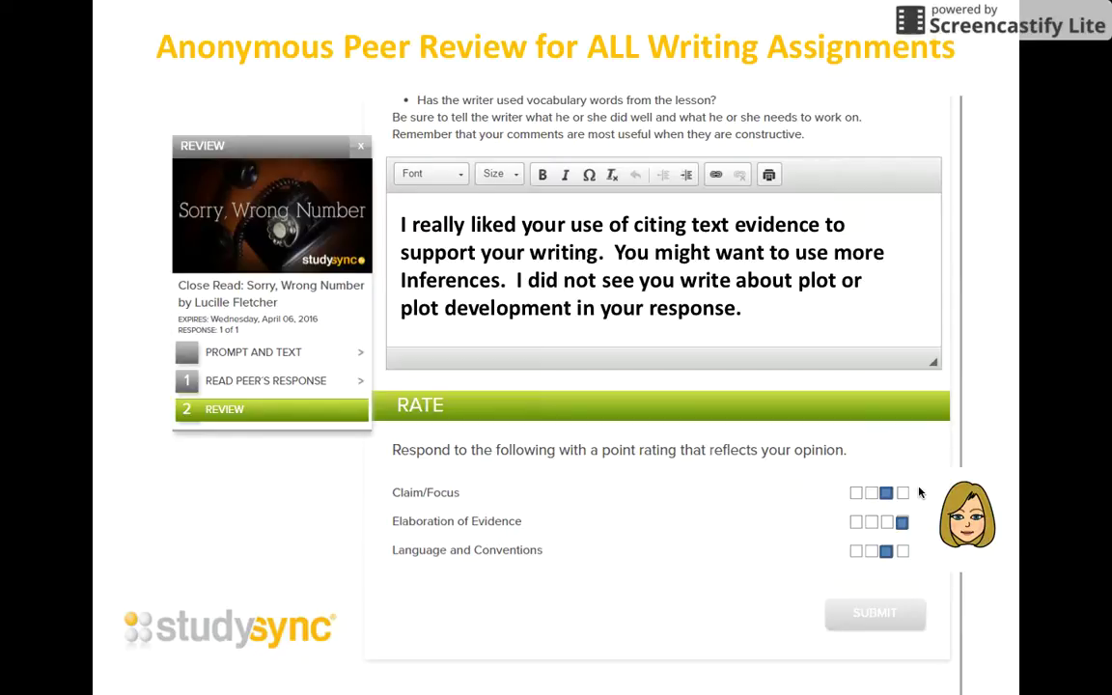
- Revisit the peer review slides back to the peer's response, return to the Google Docs Integration slide, and end the slide show
click(919, 492)
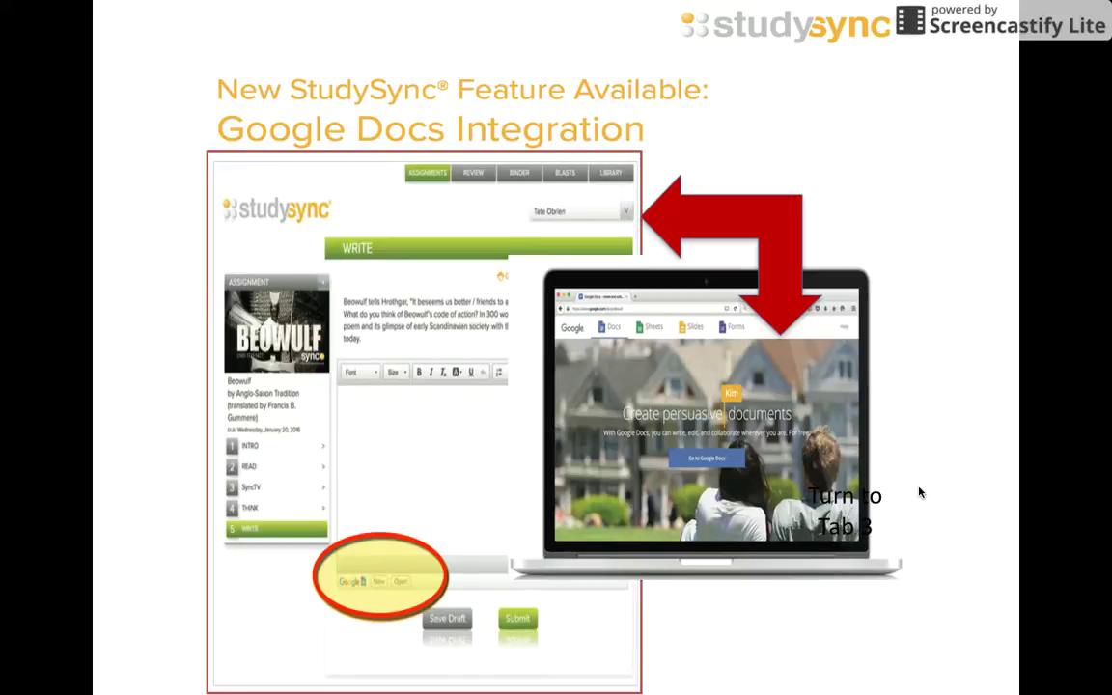
key(Right)
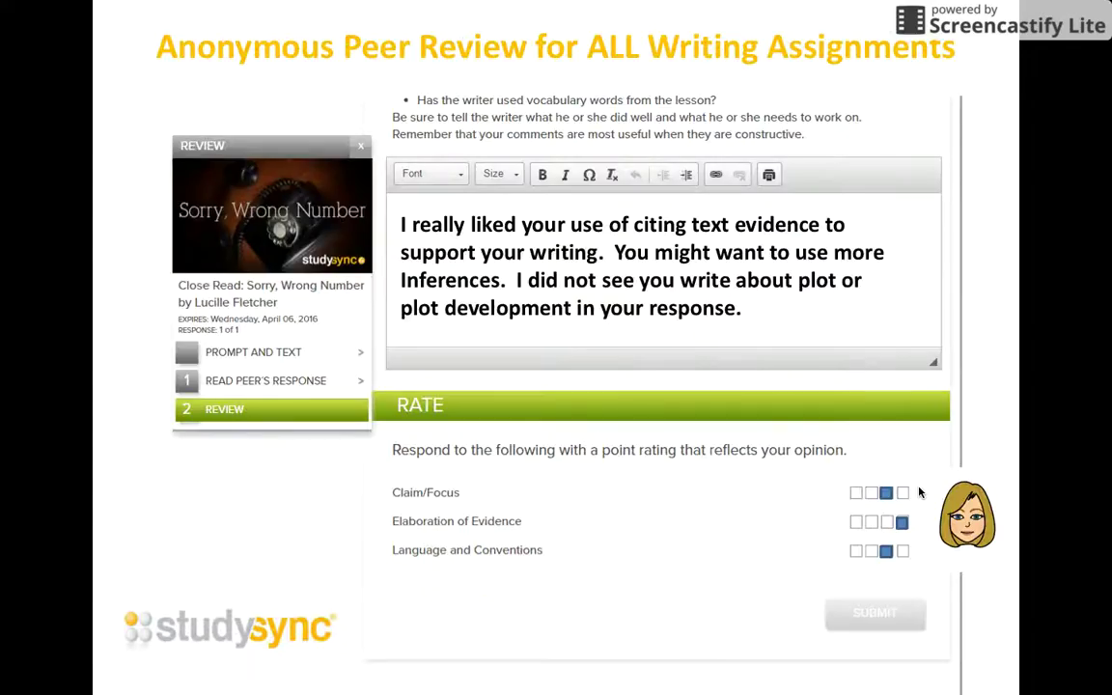
key(Right)
key(Right)
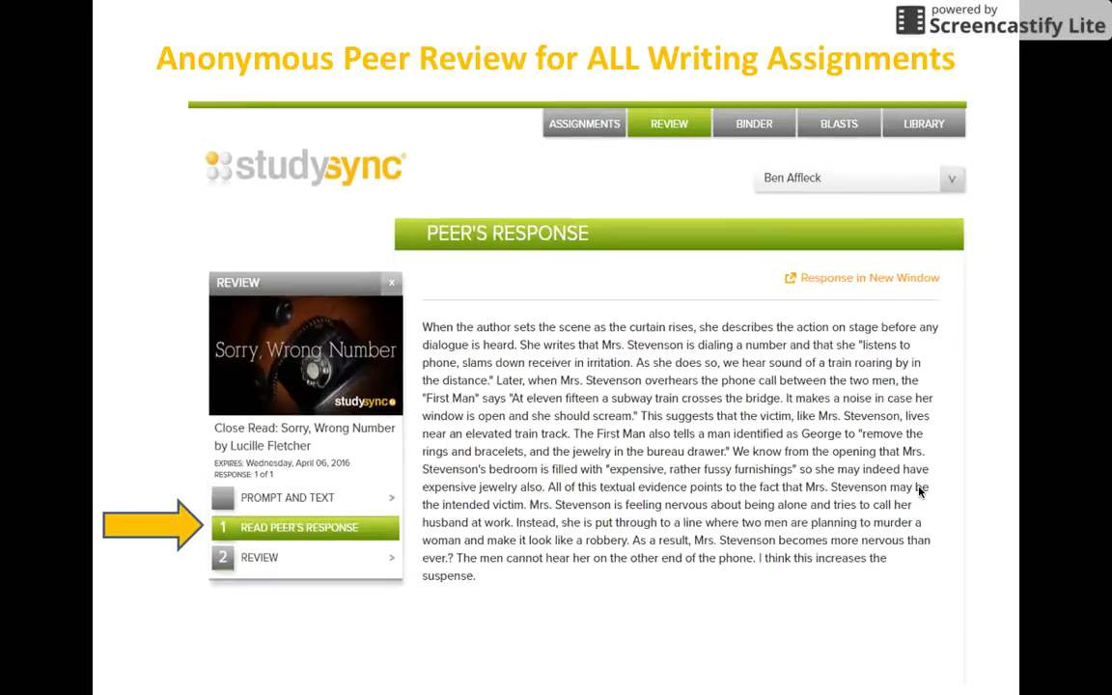
key(Right)
key(Right)
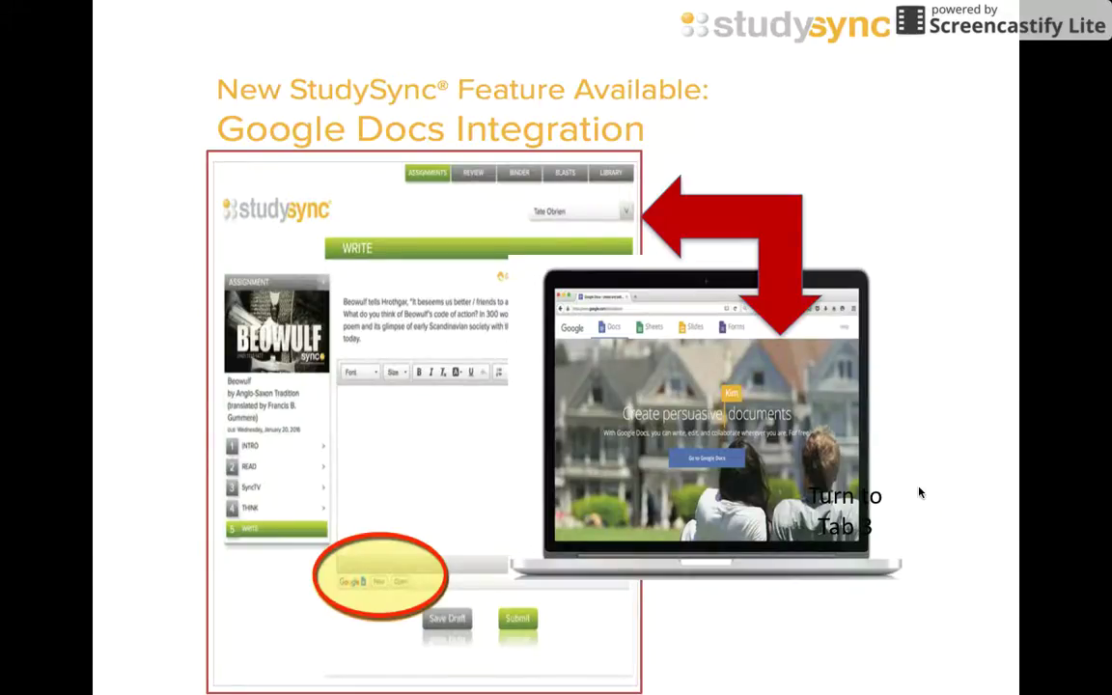
key(Right)
key(Left)
key(Escape)
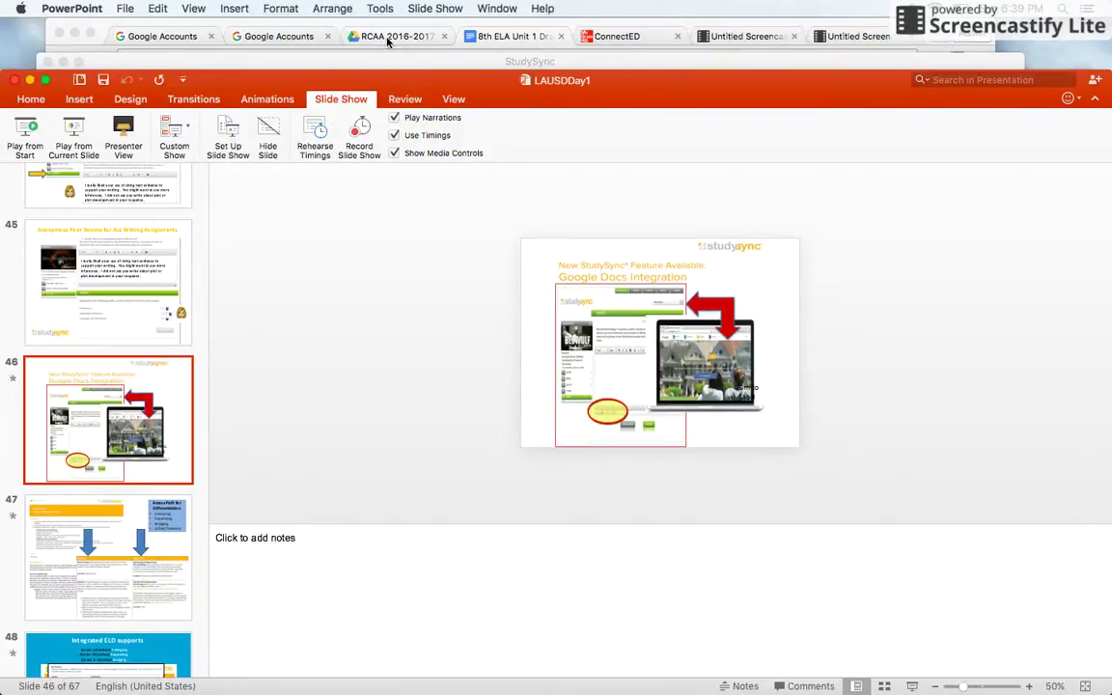
- Switch to the 8th ELA Unit 1 Draft document in Chrome and open the Write Like This revision strategy linked in the 8/12 lesson
click(500, 42)
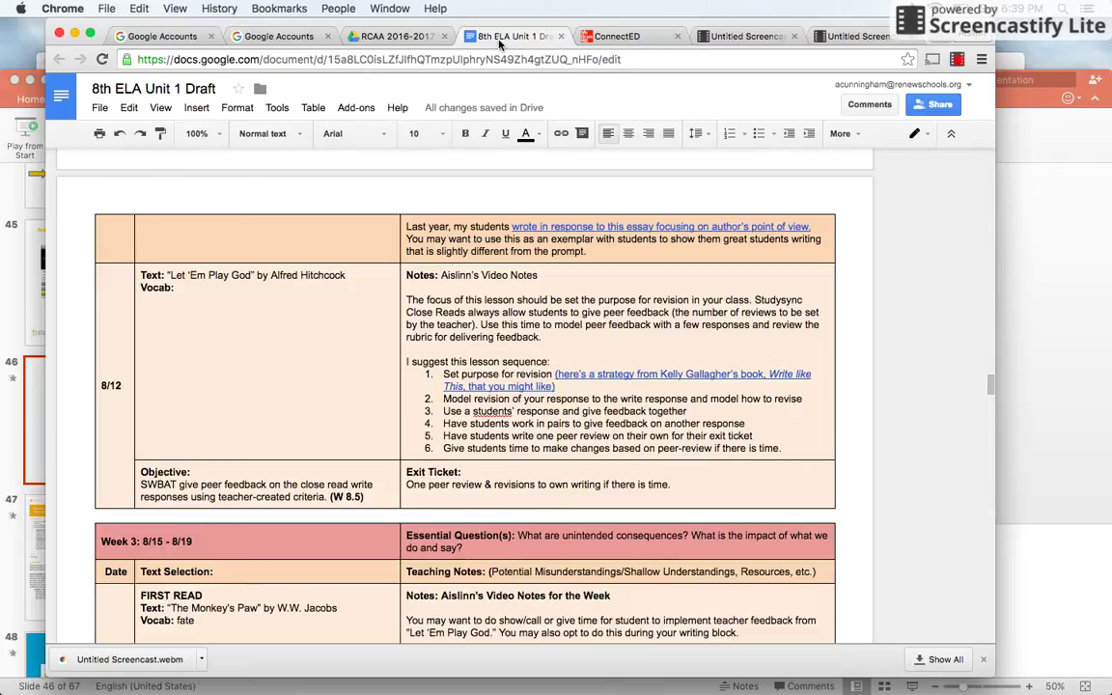
click(652, 376)
click(658, 413)
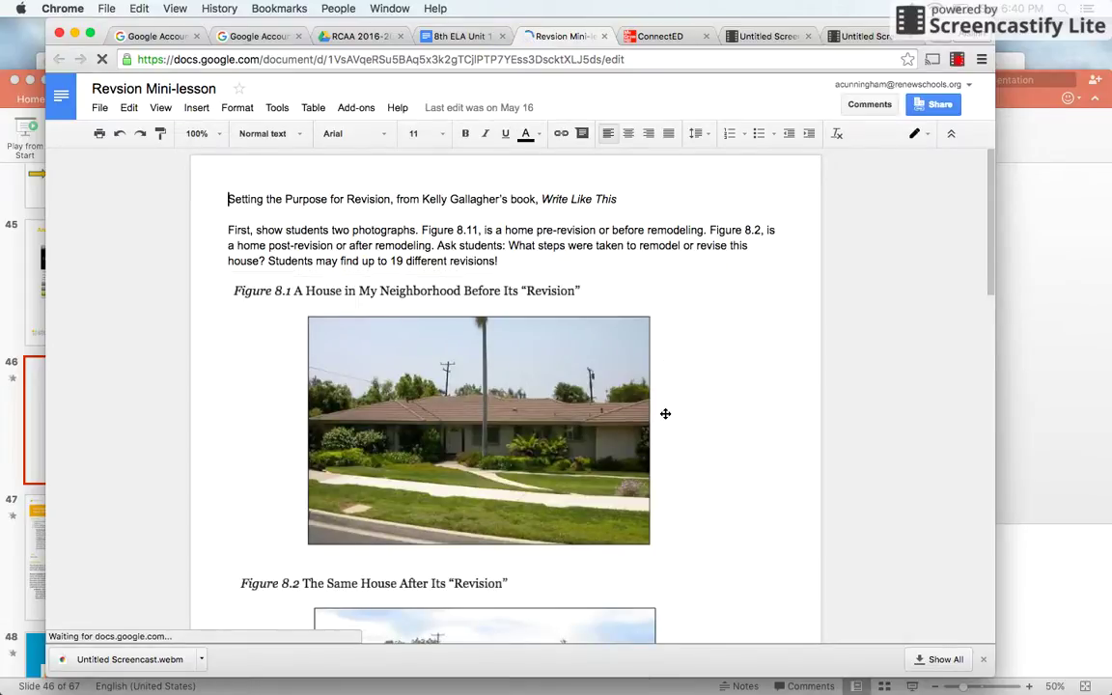
- Skim the Revsion Mini-lesson document and compare the Figure 8.1 and Figure 8.2 photos of the house before and after its revision
scroll(665, 413, down, 15)
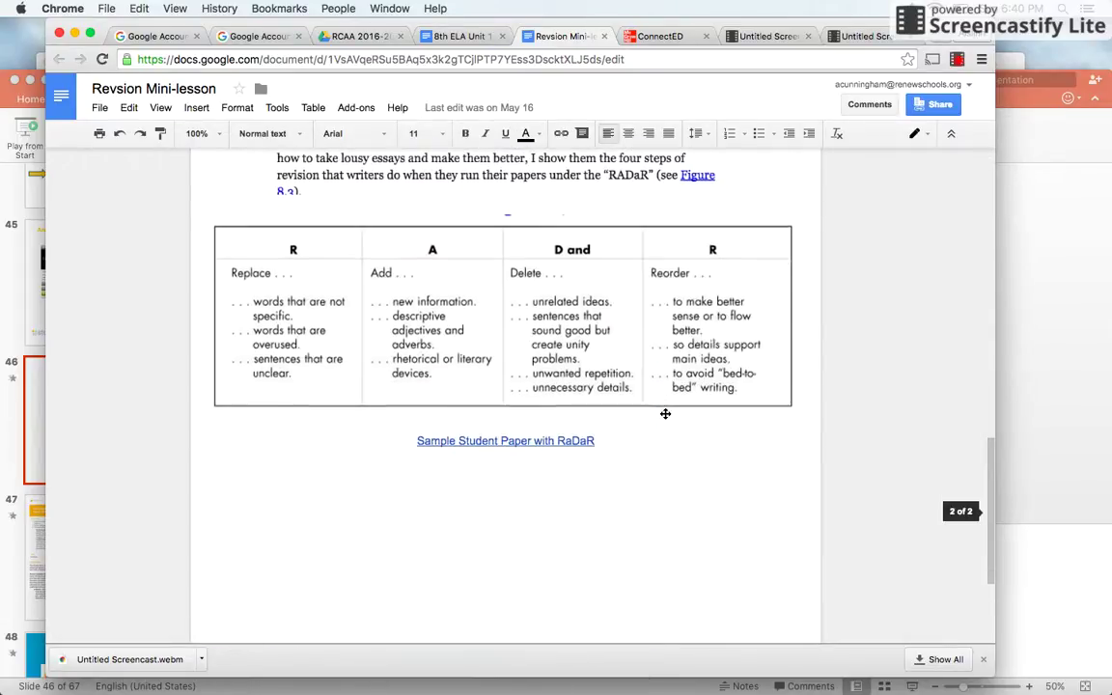
scroll(665, 415, up, 15)
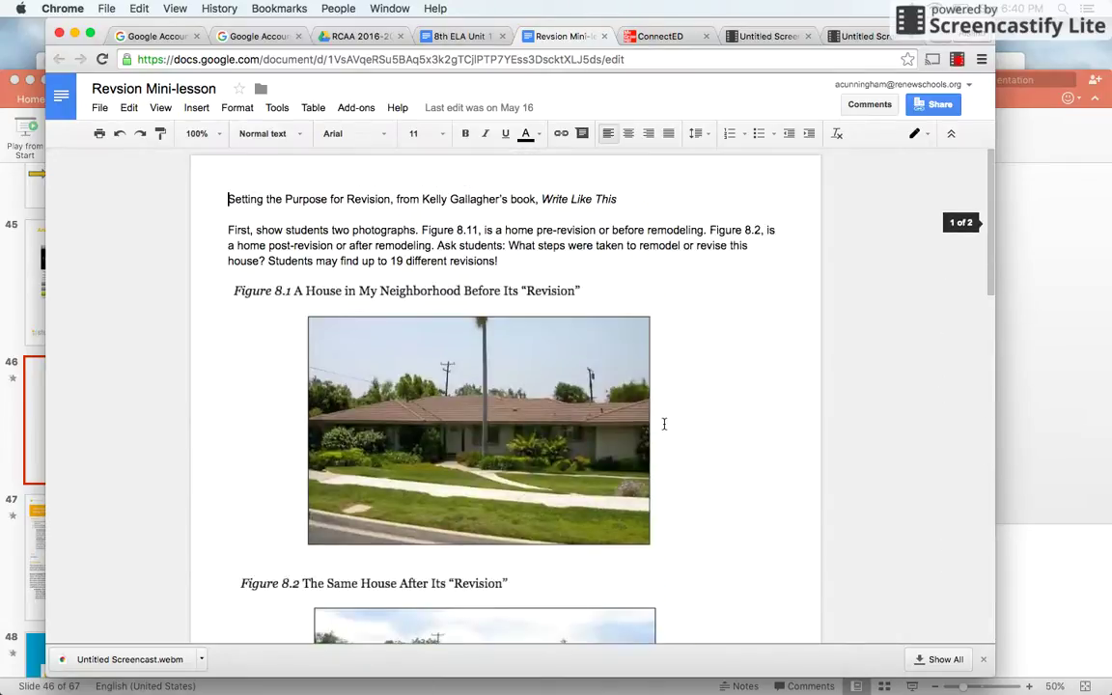
scroll(664, 423, down, 1)
scroll(664, 424, up, 1)
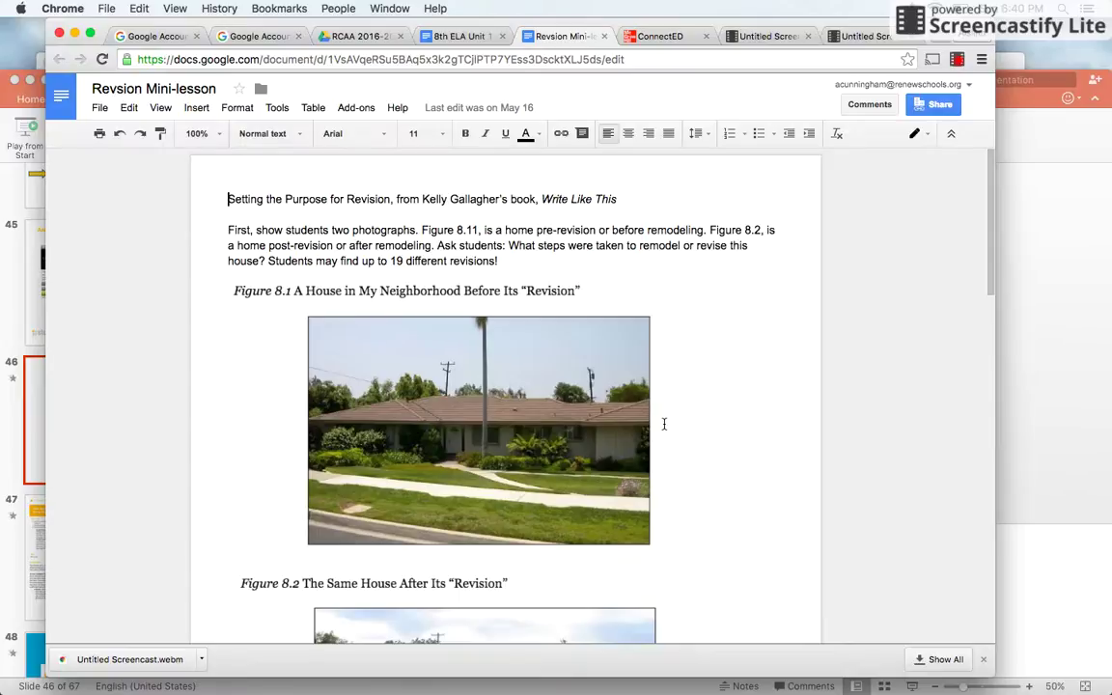
scroll(664, 423, down, 2)
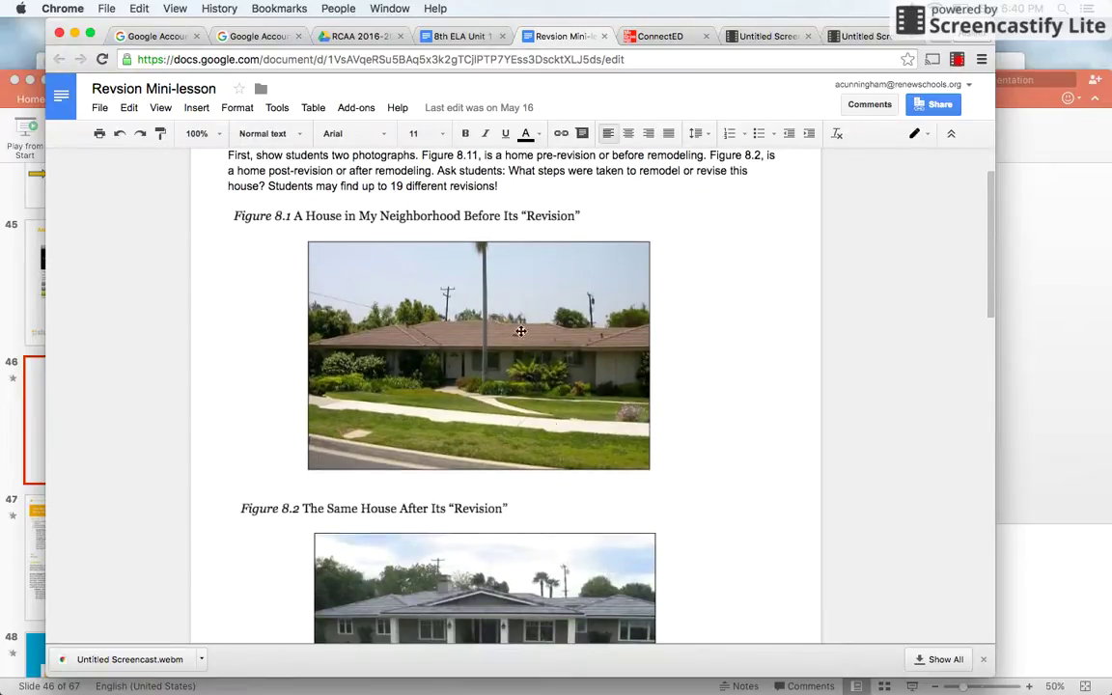
scroll(687, 500, down, 3)
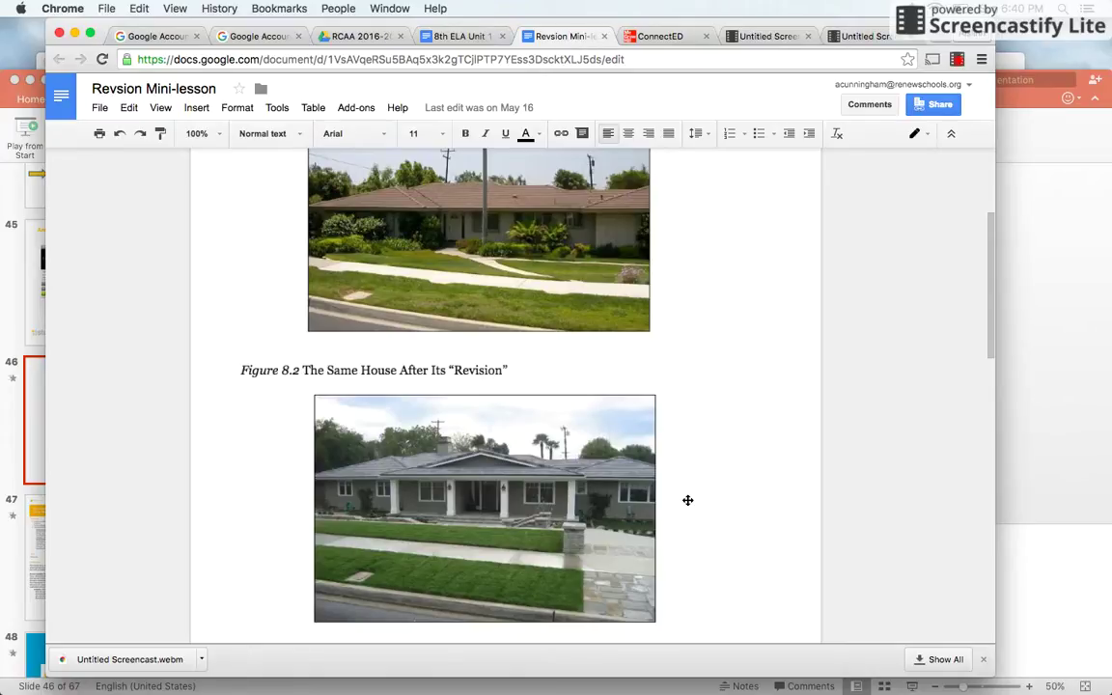
scroll(688, 500, down, 3)
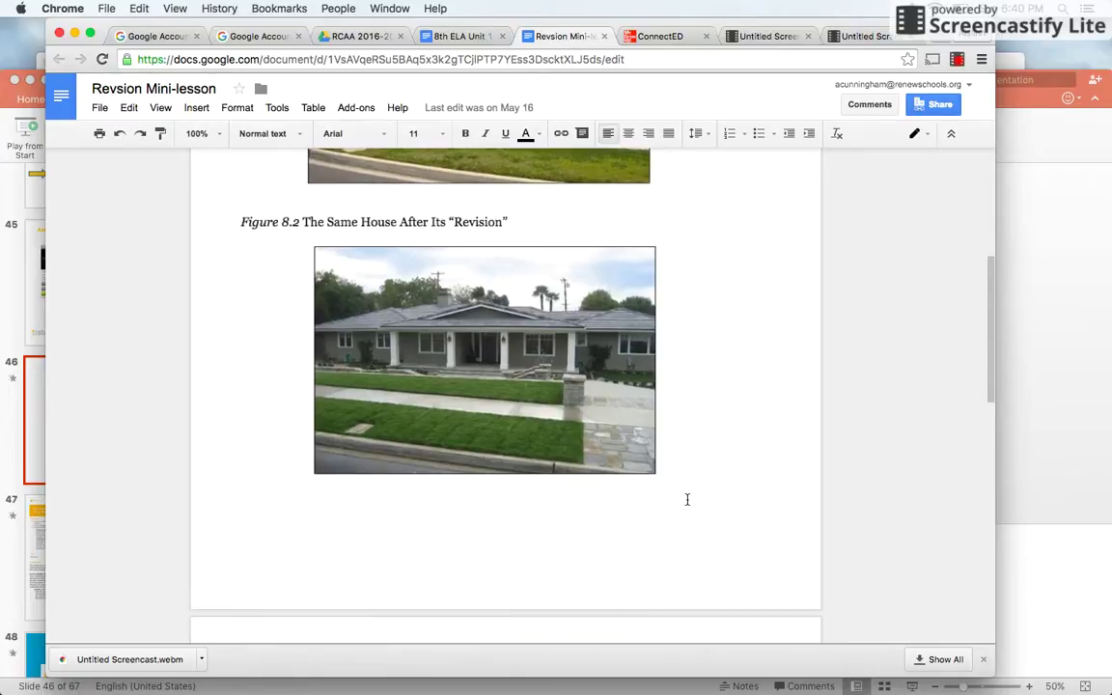
scroll(687, 500, up, 5)
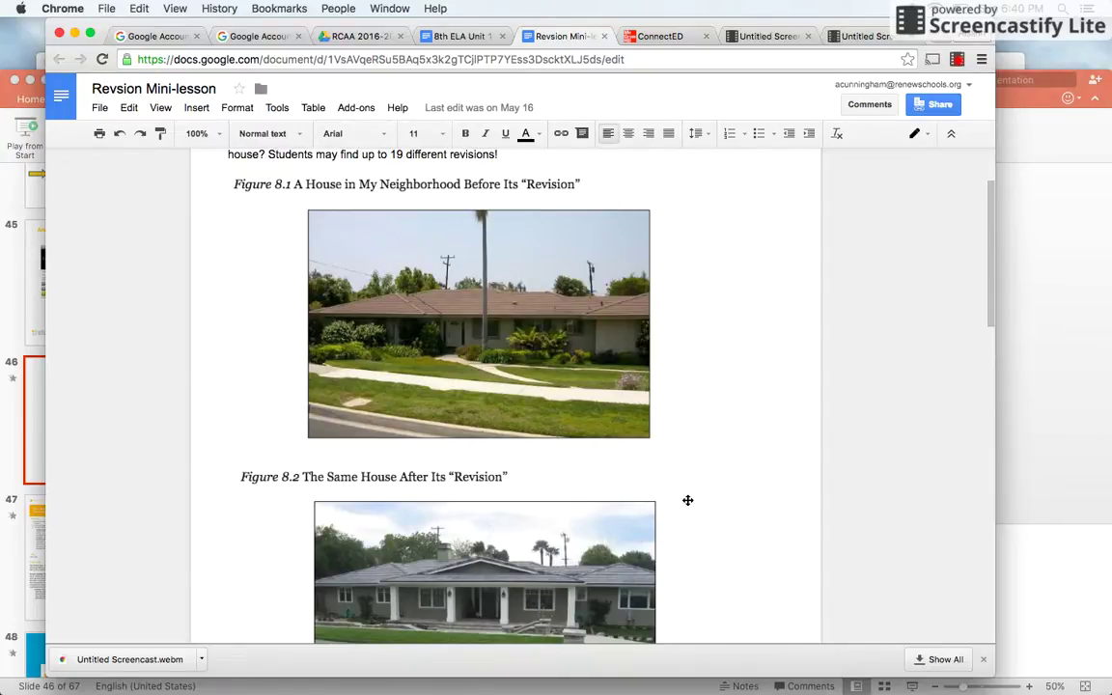
scroll(687, 500, up, 2)
scroll(687, 500, down, 5)
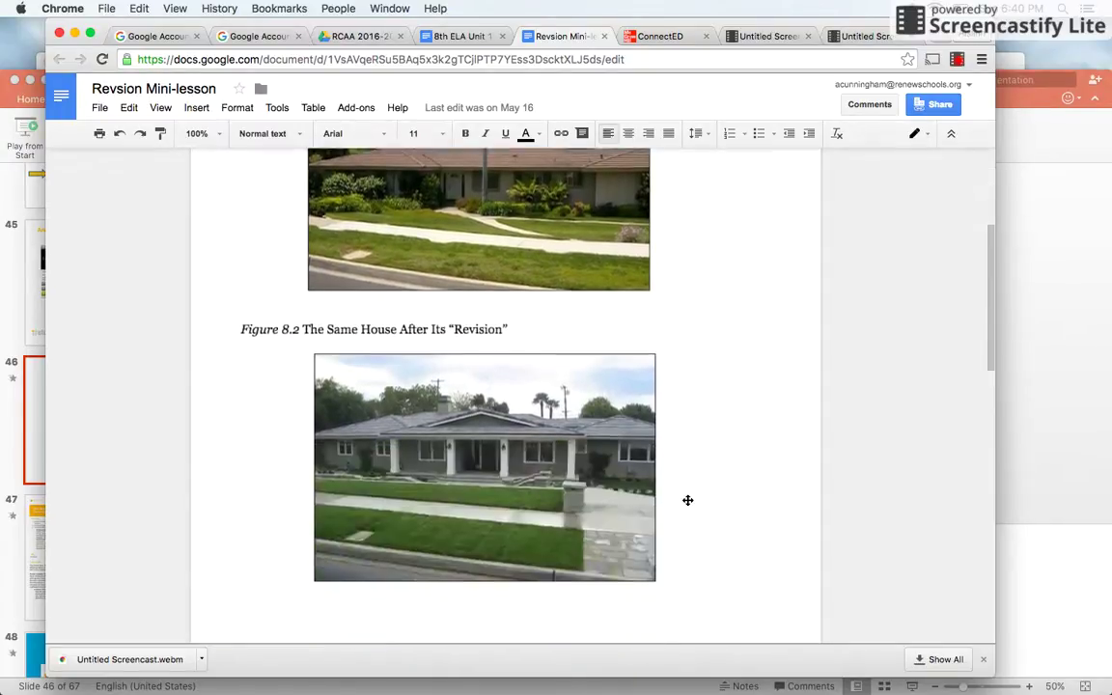
scroll(687, 500, up, 3)
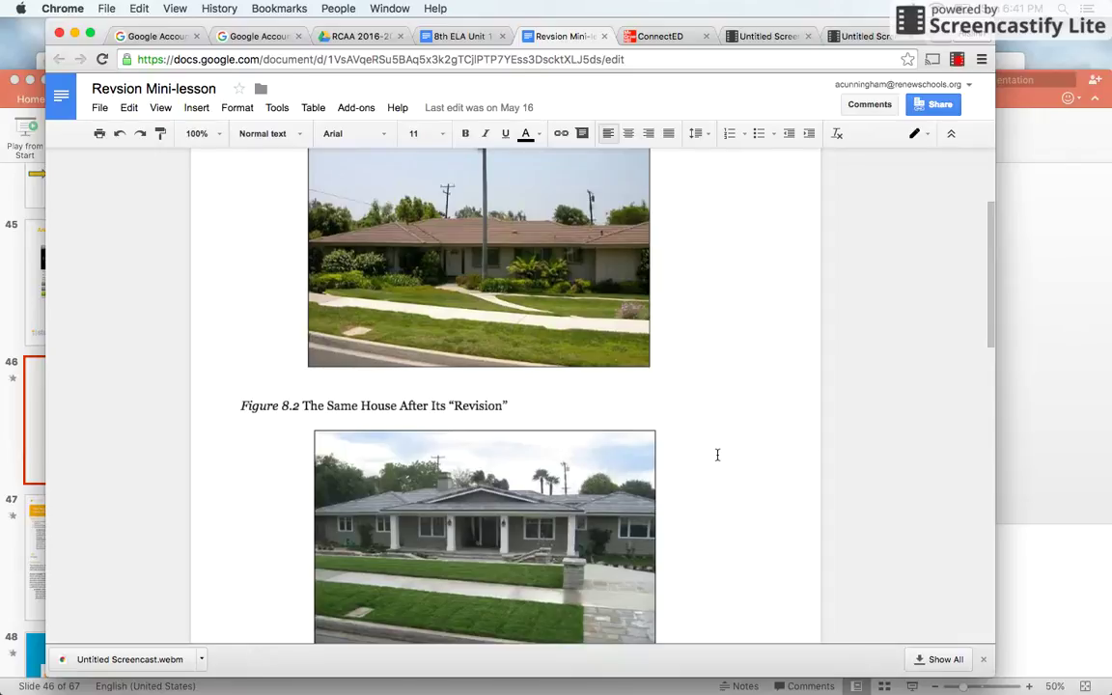
- Review the mini-lesson's second page with the RADaR explanation, the Replace, Add, Delete and Reorder table, and the sample student paper link
scroll(717, 454, down, 10)
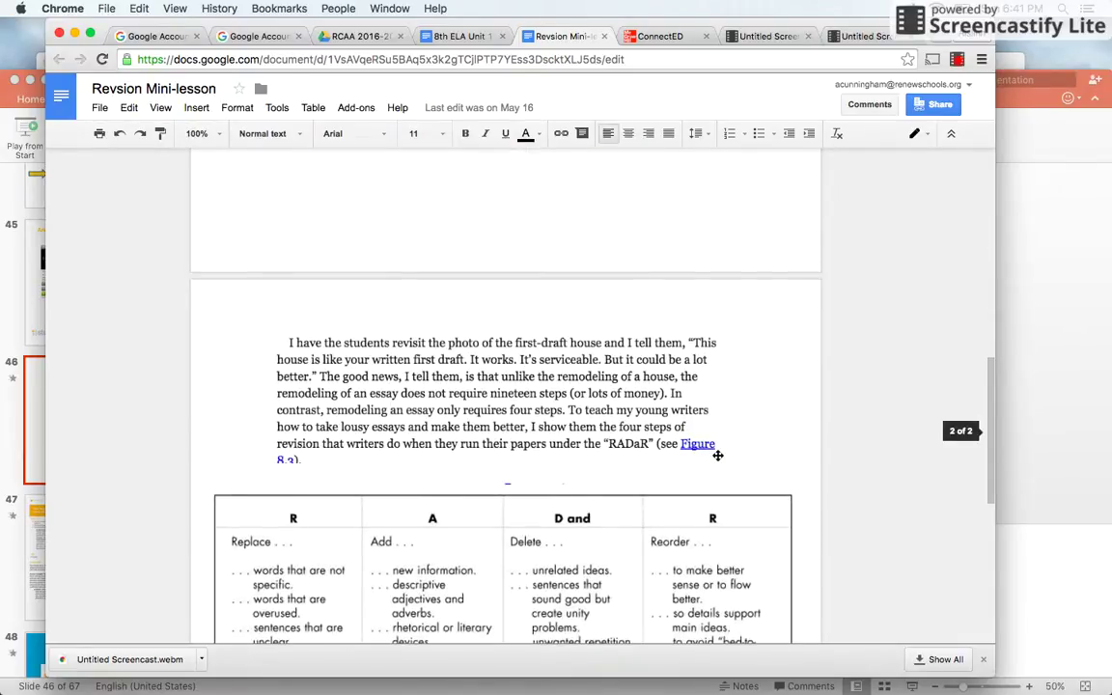
scroll(717, 454, down, 5)
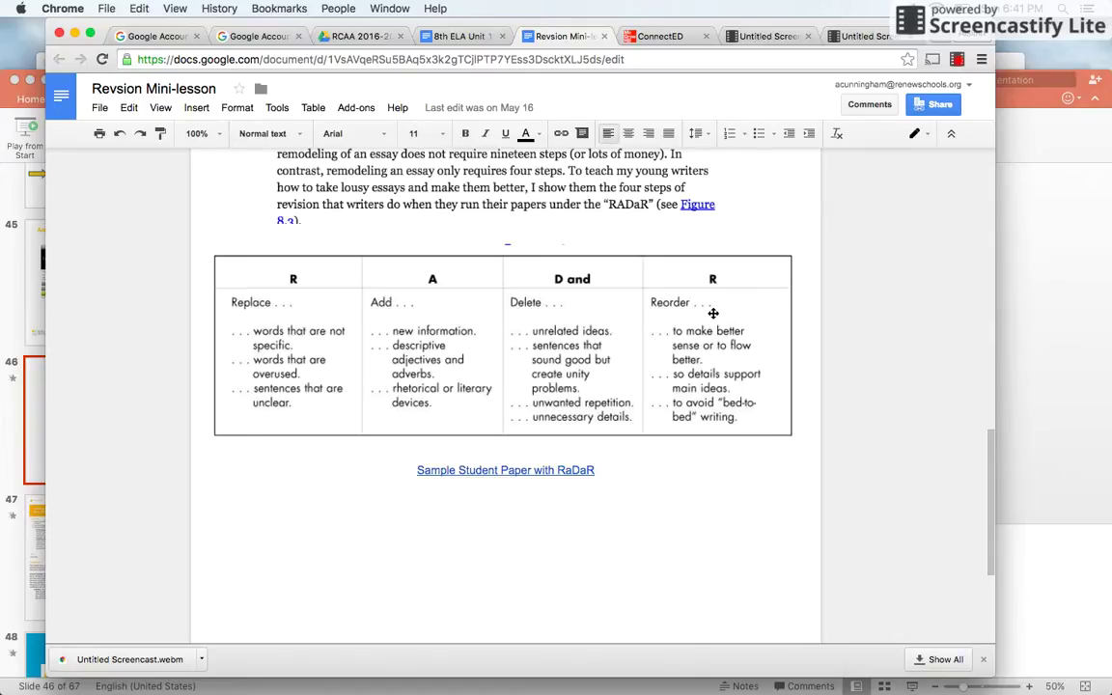
scroll(712, 312, down, 4)
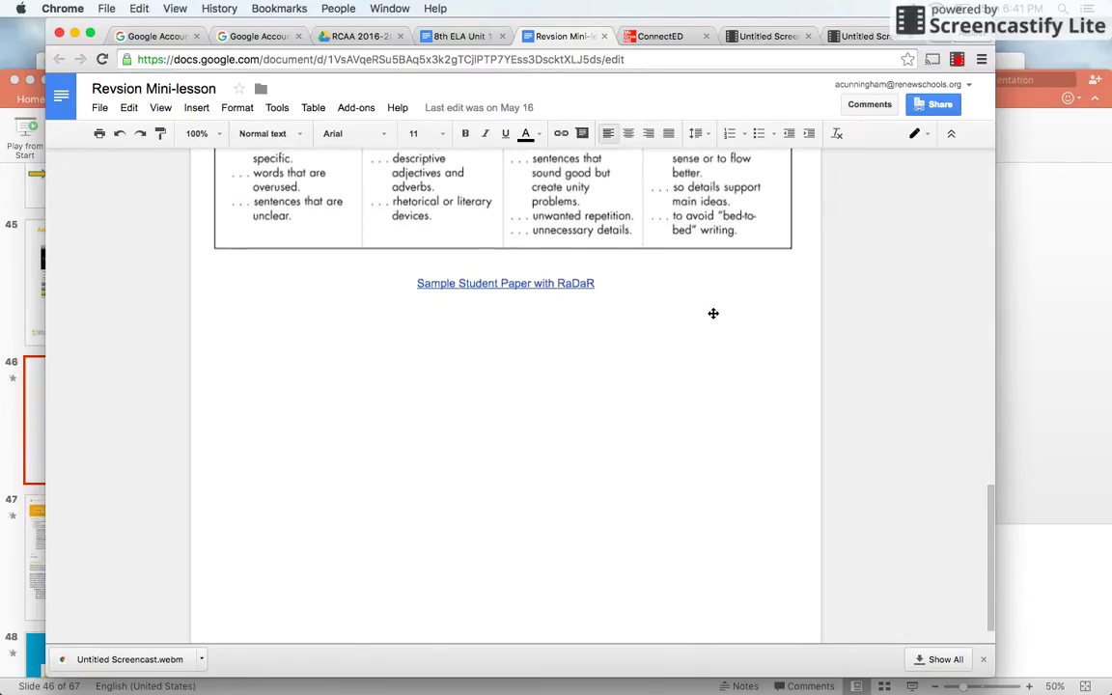
scroll(712, 313, up, 15)
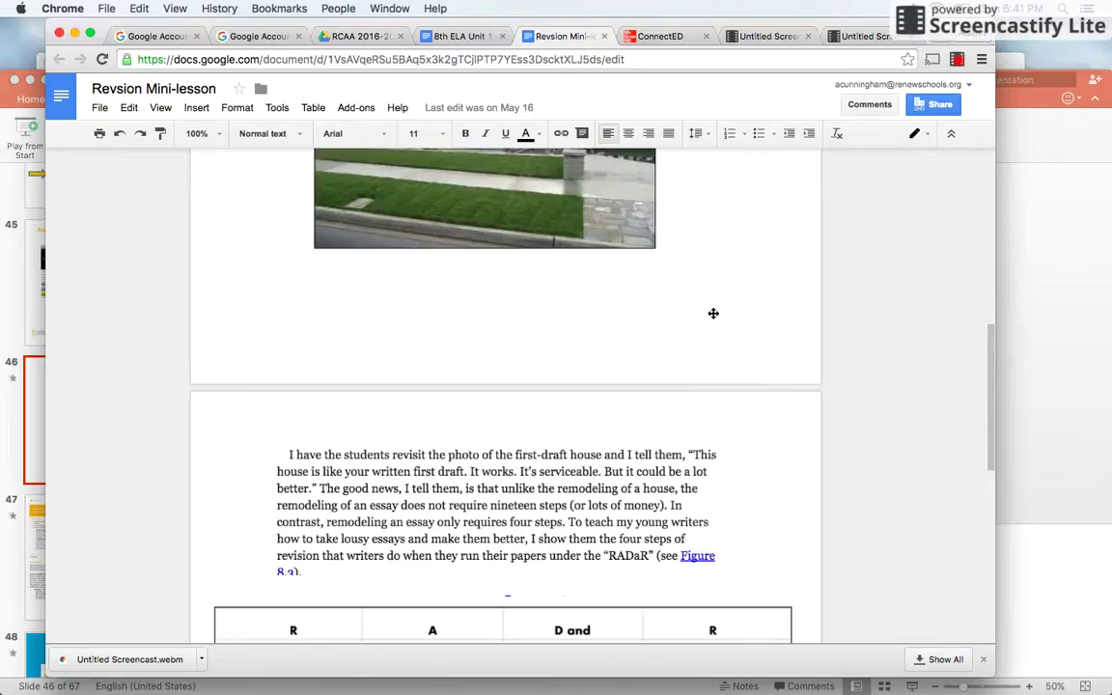